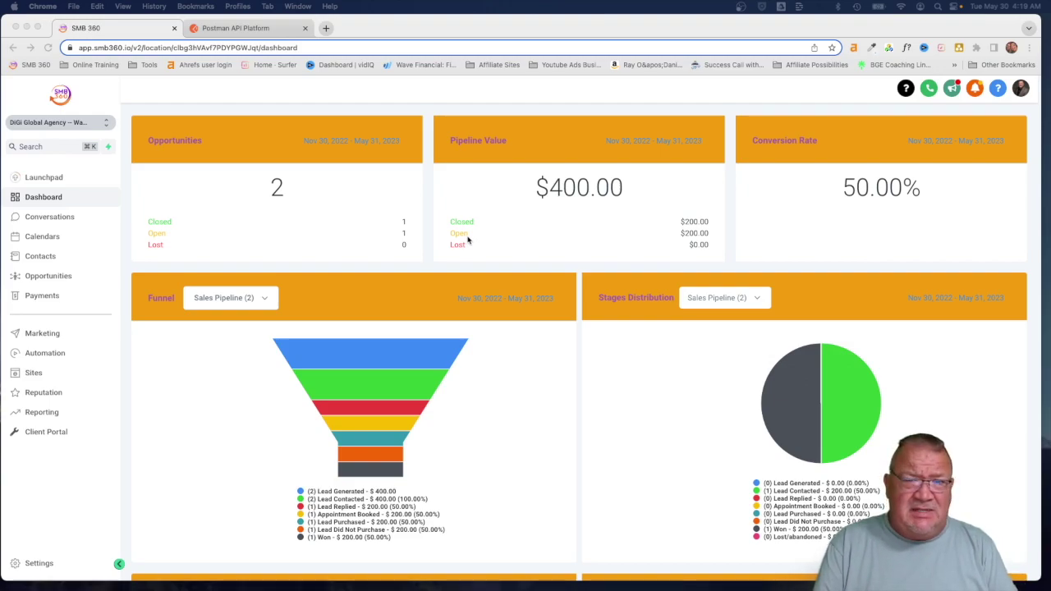
Bring the TextEdit 'webhook data' note to the front and nudge its window into place.
key(ctrl+Up)
click(300, 187)
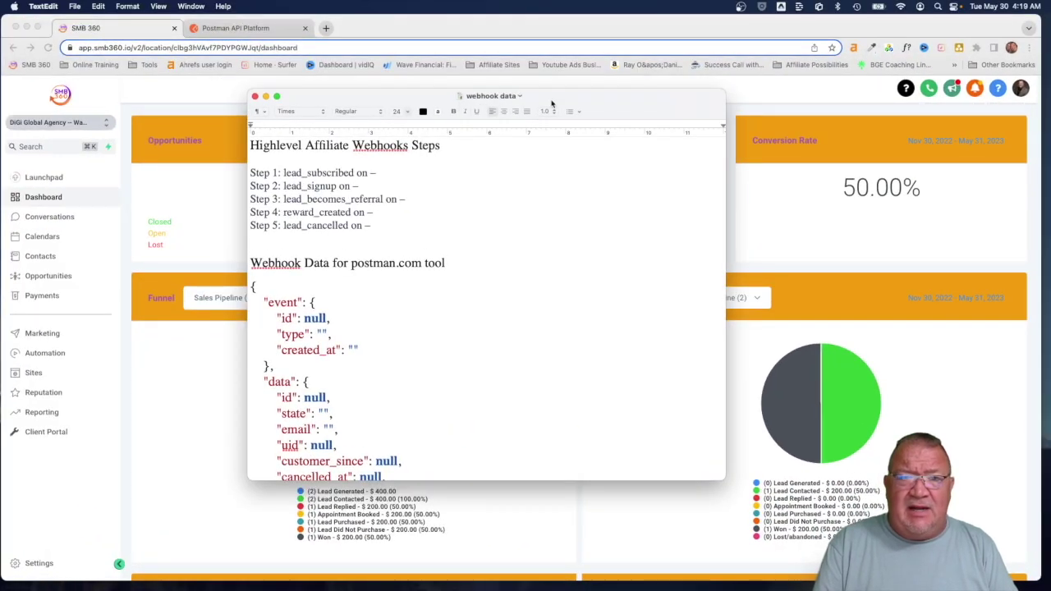
drag(552, 103, 542, 110)
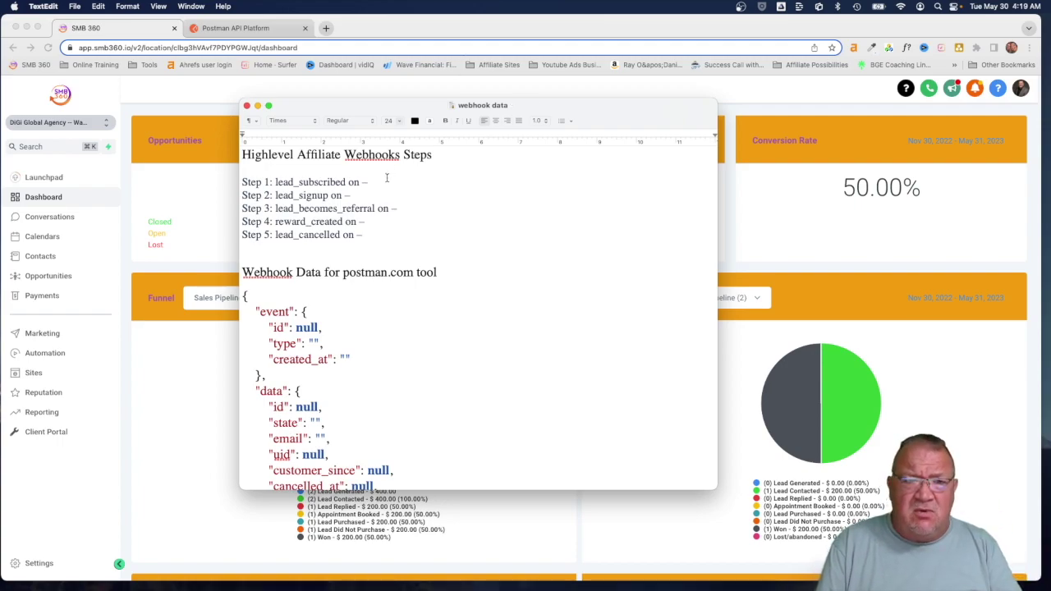
Scroll the magnified webhook note around the Step 1–5 lines, then zoom back out.
scroll(340, 206, up, 3)
scroll(341, 206, up, 2)
scroll(340, 206, left, 3)
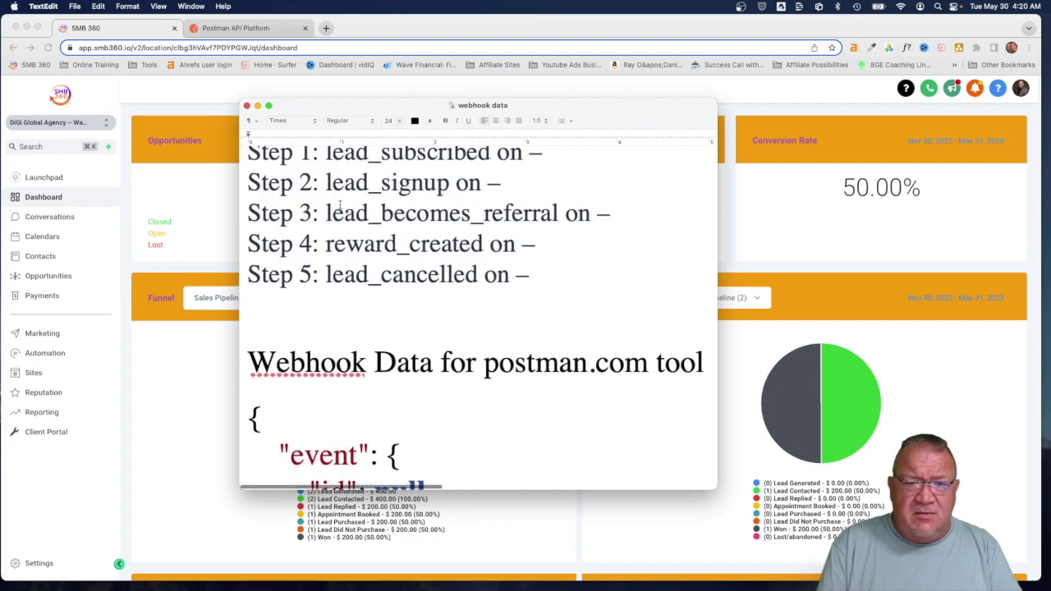
scroll(340, 205, up, 3)
scroll(340, 205, down, 1)
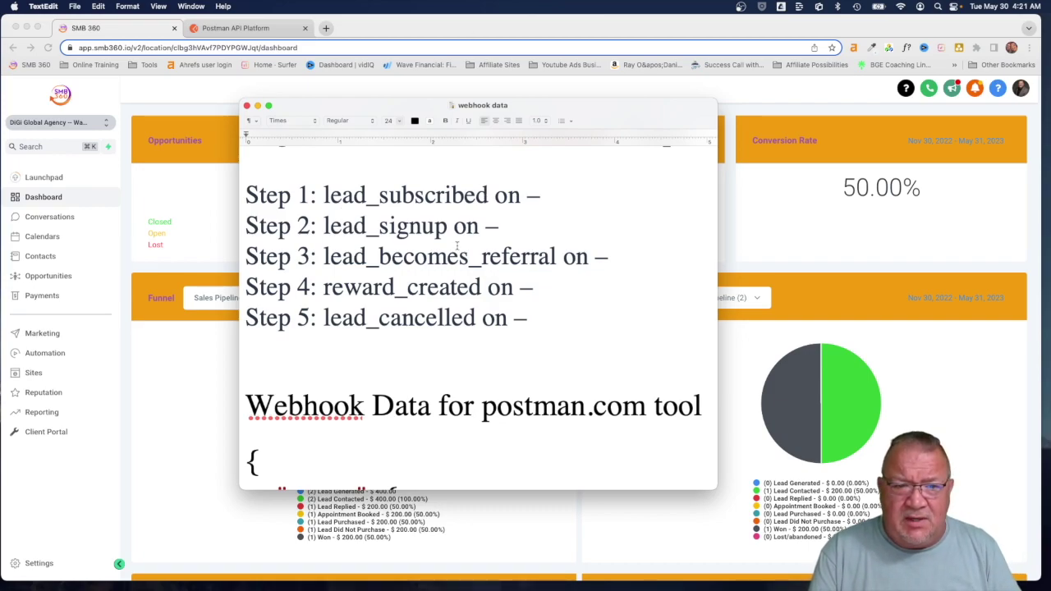
key(super+minus)
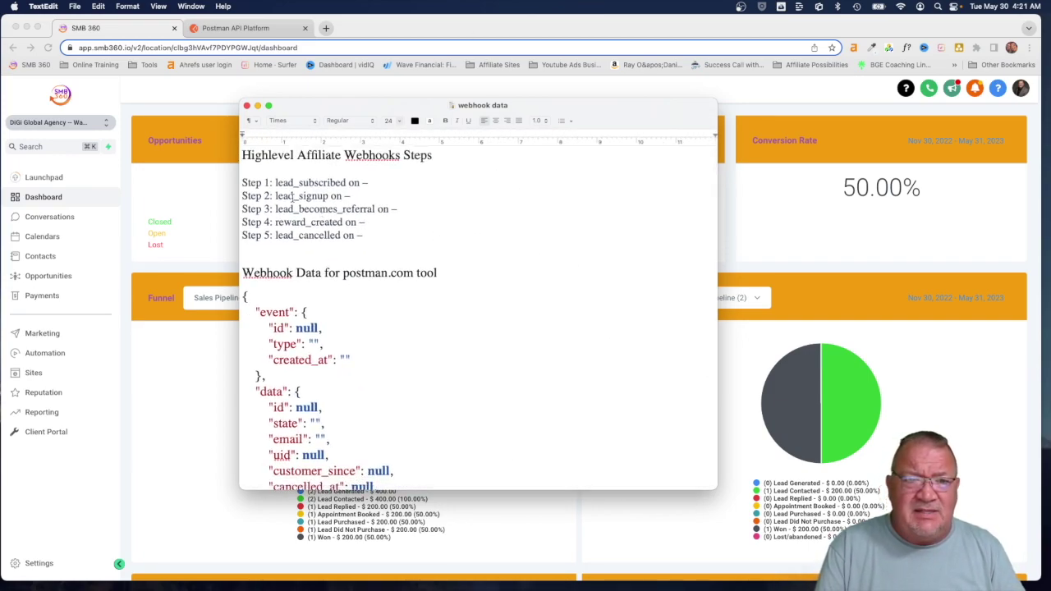
Highlight the five Step lines in the webhook note, then clear the selection.
click(293, 197)
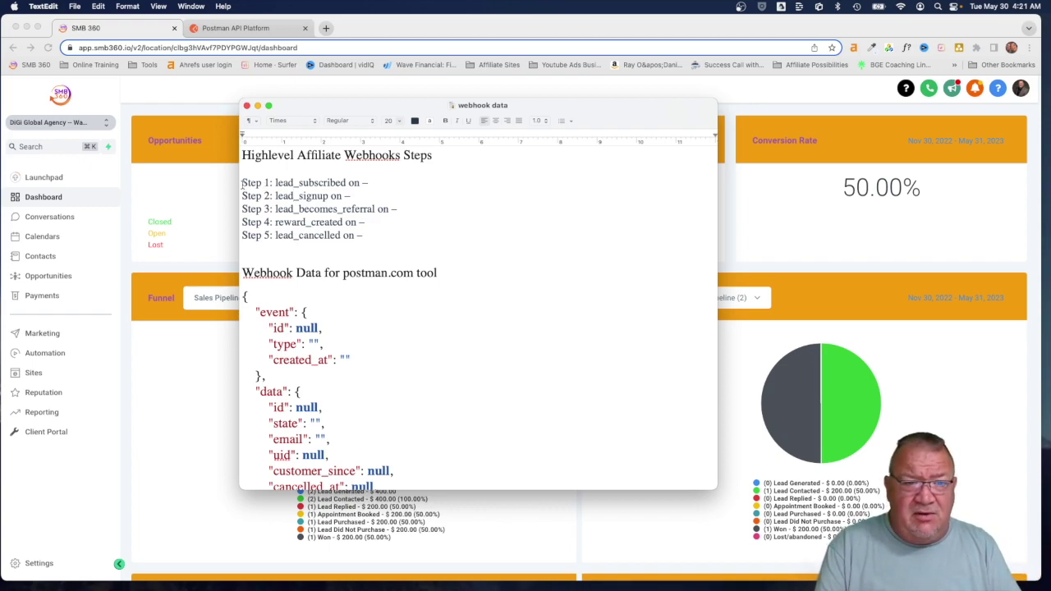
drag(243, 183, 379, 238)
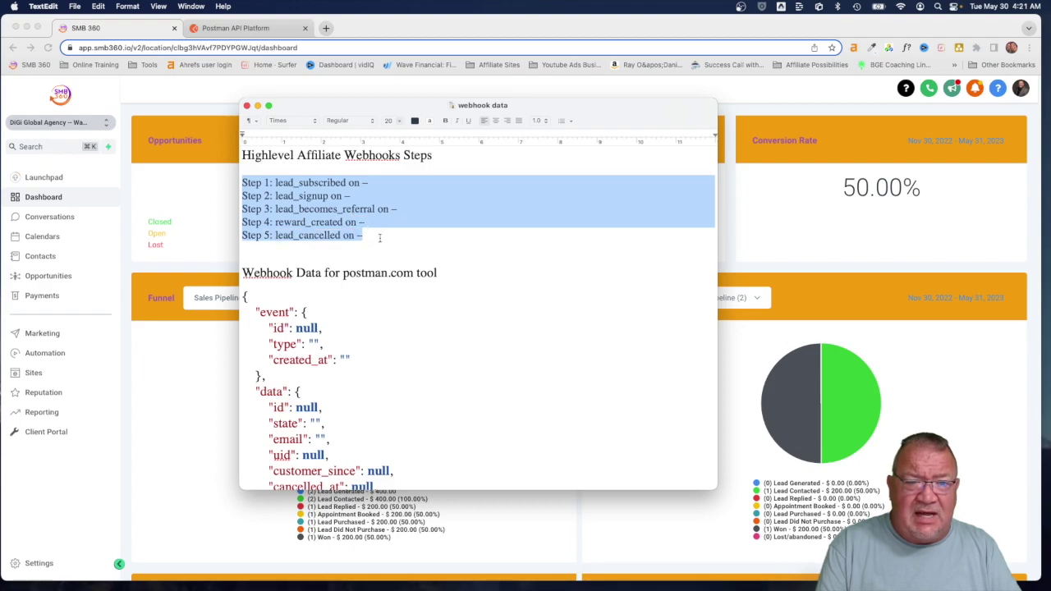
click(388, 181)
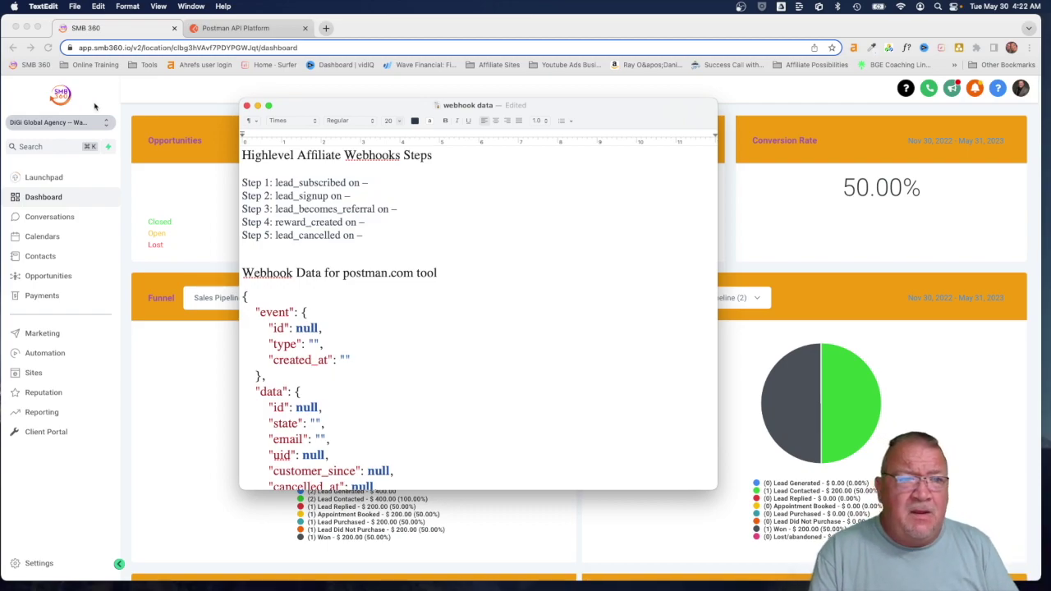
Create a new workflow from scratch in the Affiliate Webhooks automation folder.
click(147, 39)
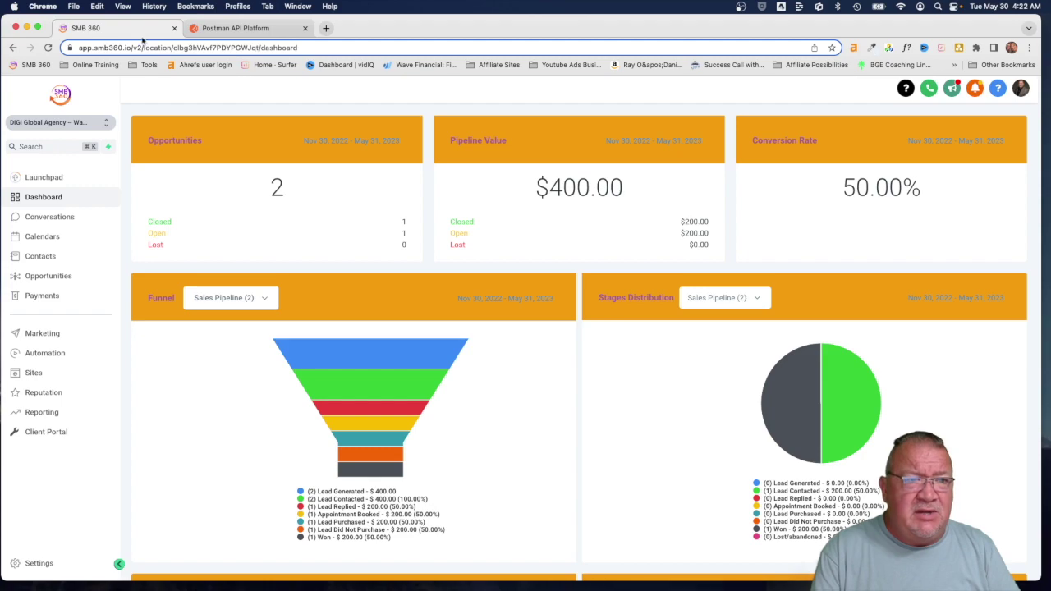
click(46, 353)
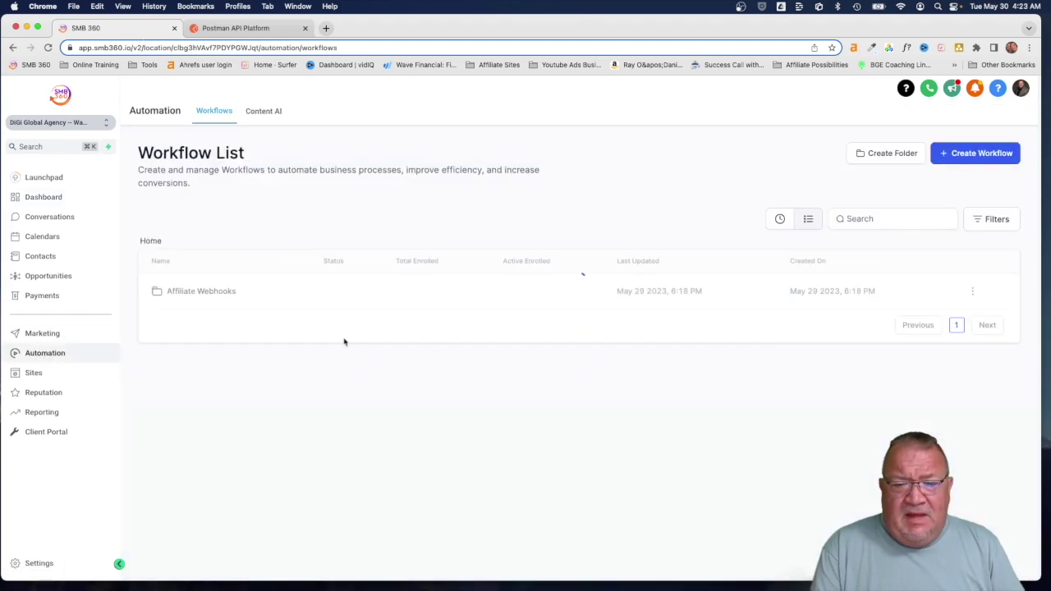
click(197, 297)
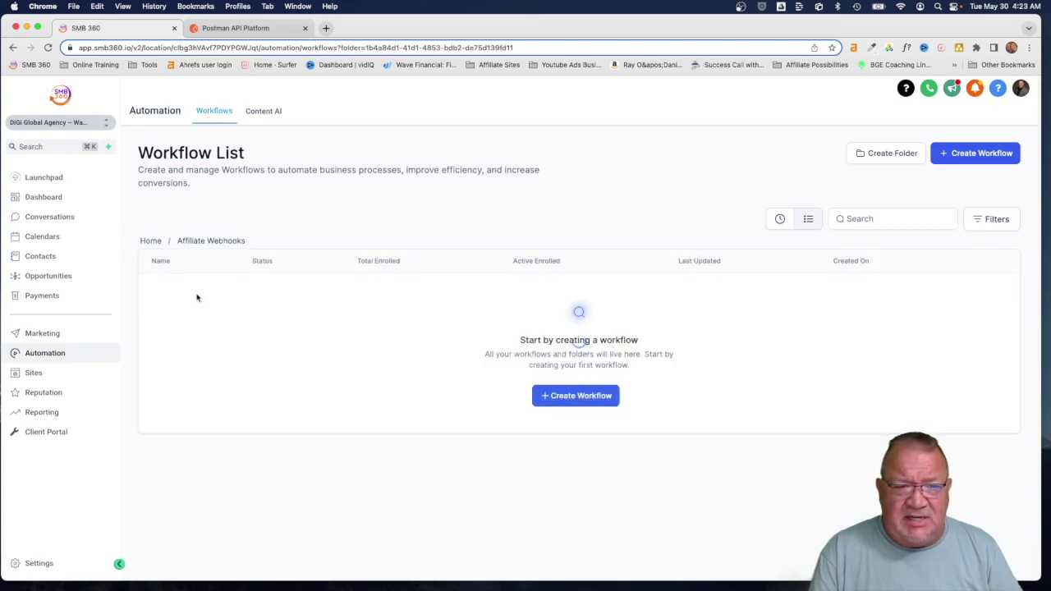
click(569, 401)
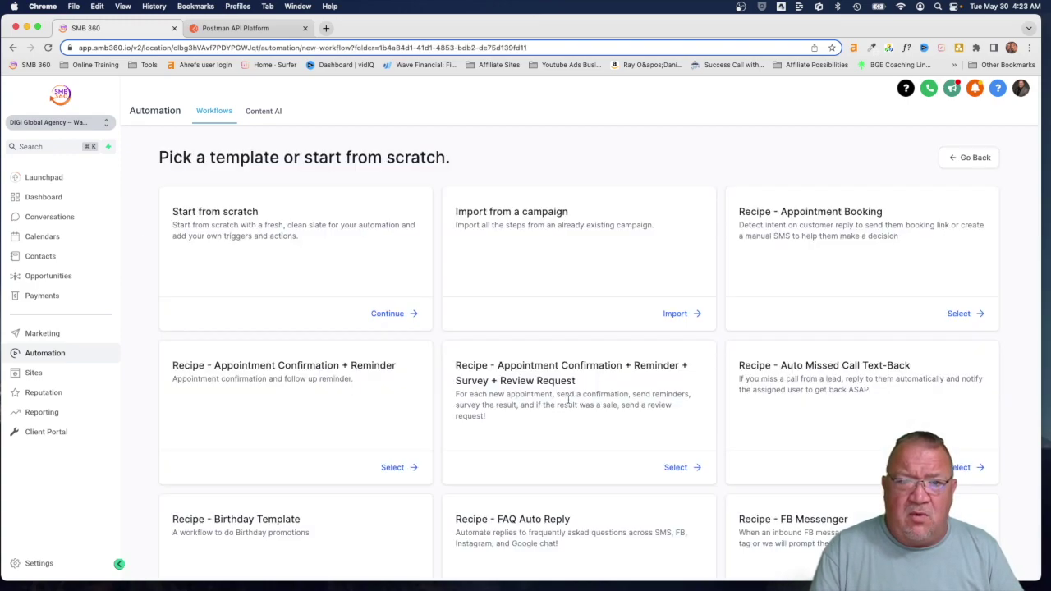
click(382, 313)
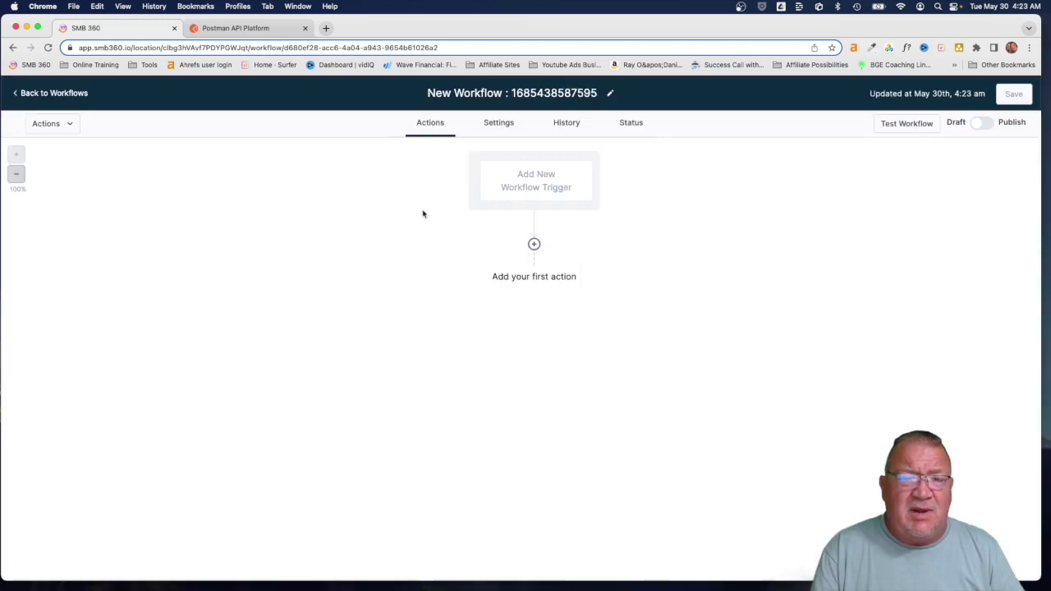
Rename the workflow title to 'Step 1: Lead Subscribed'.
click(503, 92)
drag(427, 92, 598, 88)
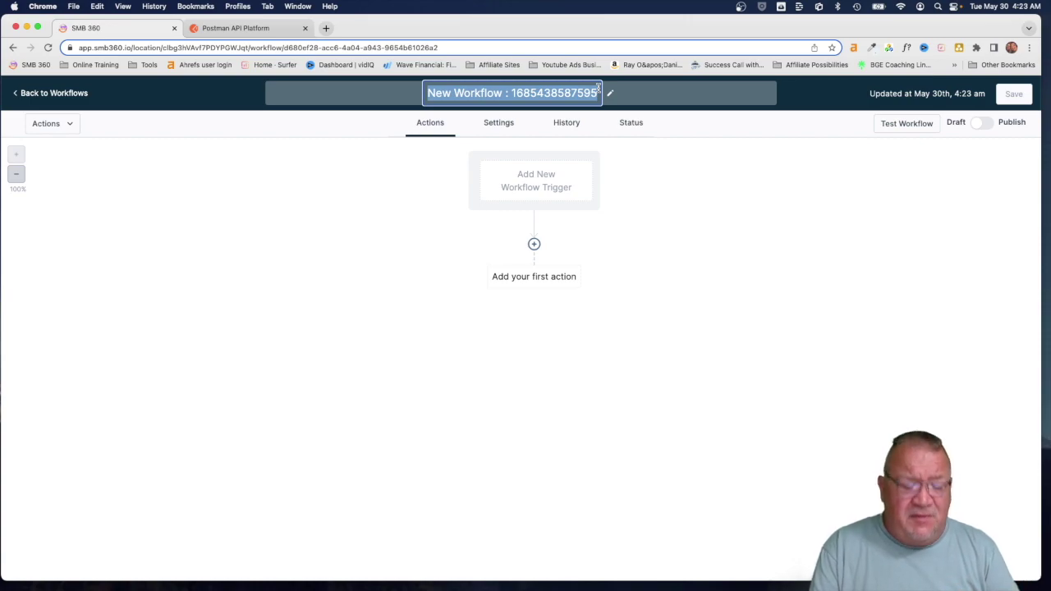
text(Step 1)
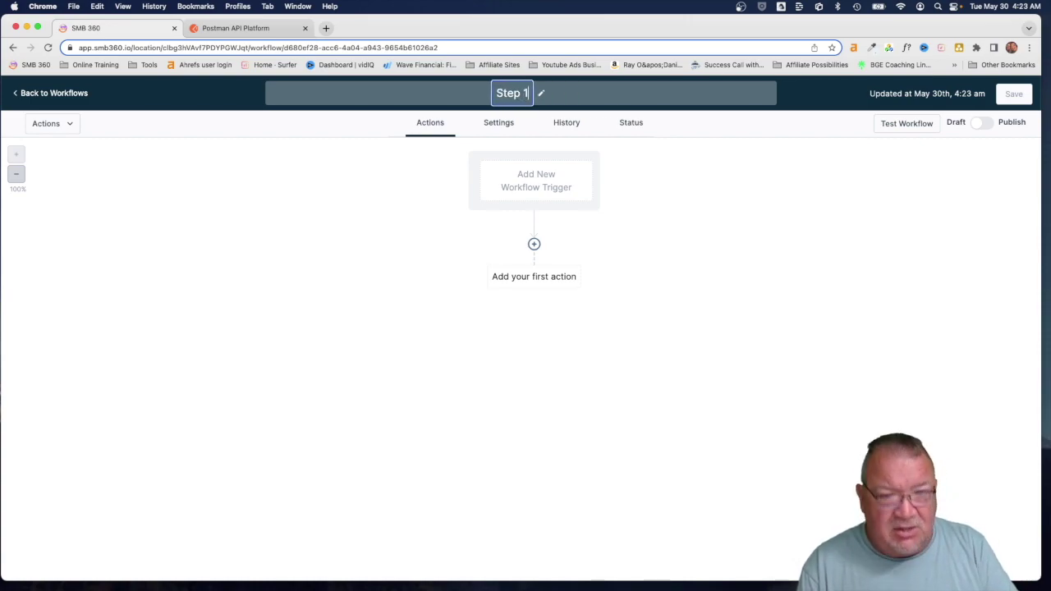
text(: )
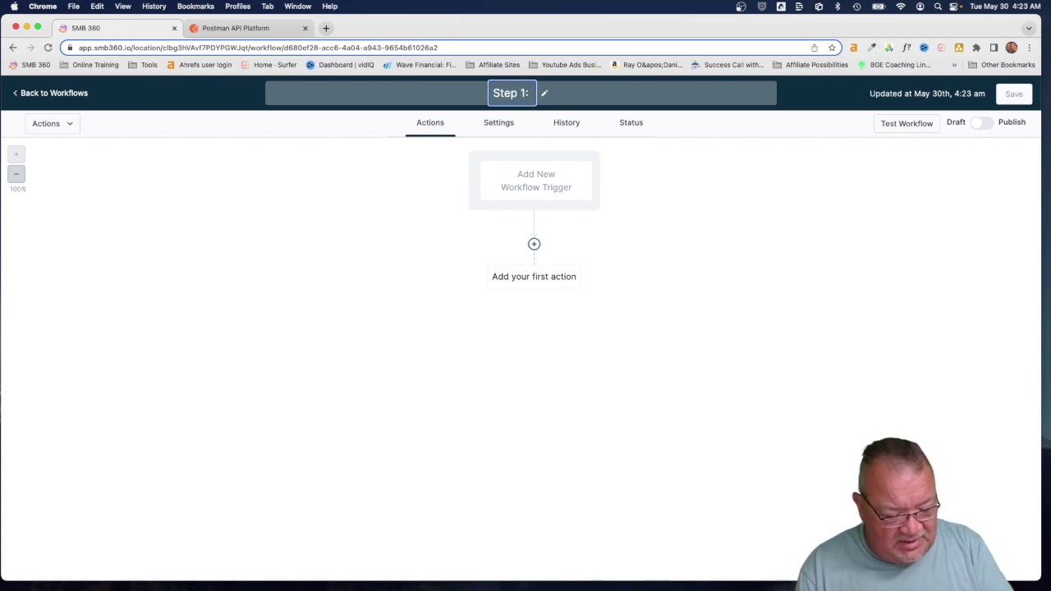
text(Lead Sub)
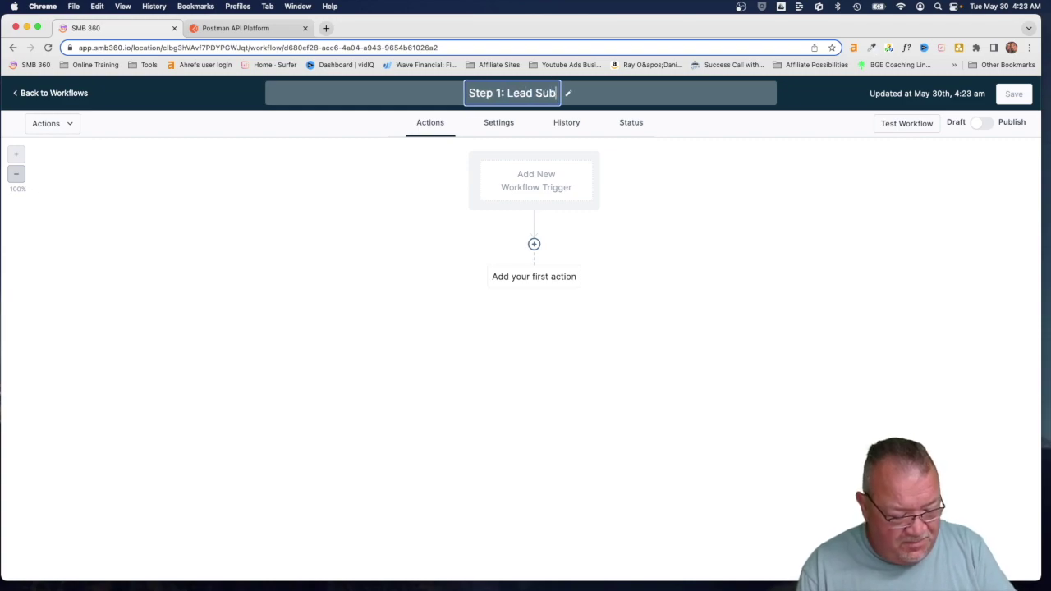
text(scribed)
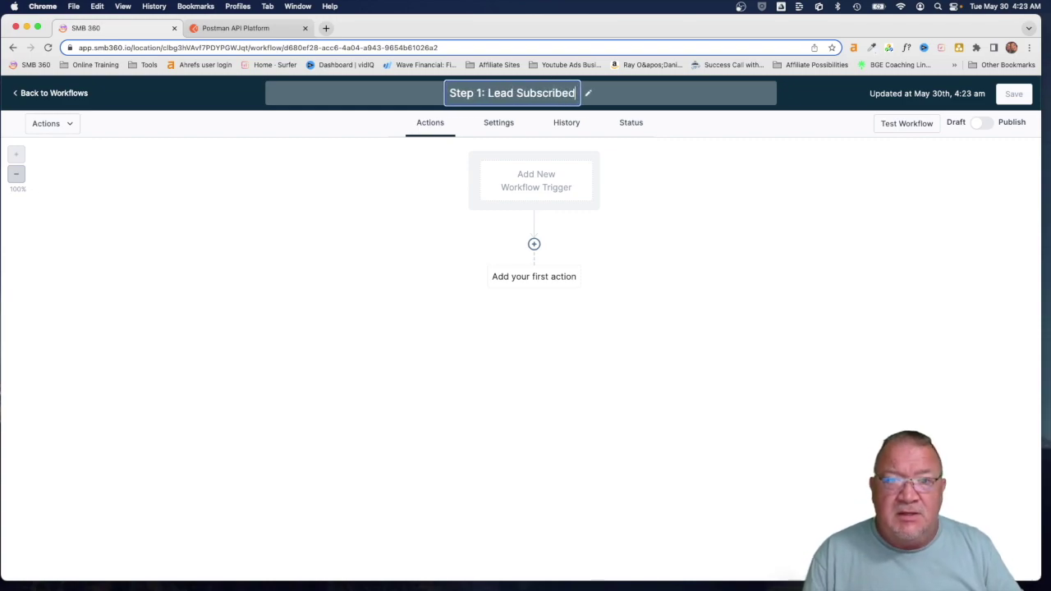
key(Return)
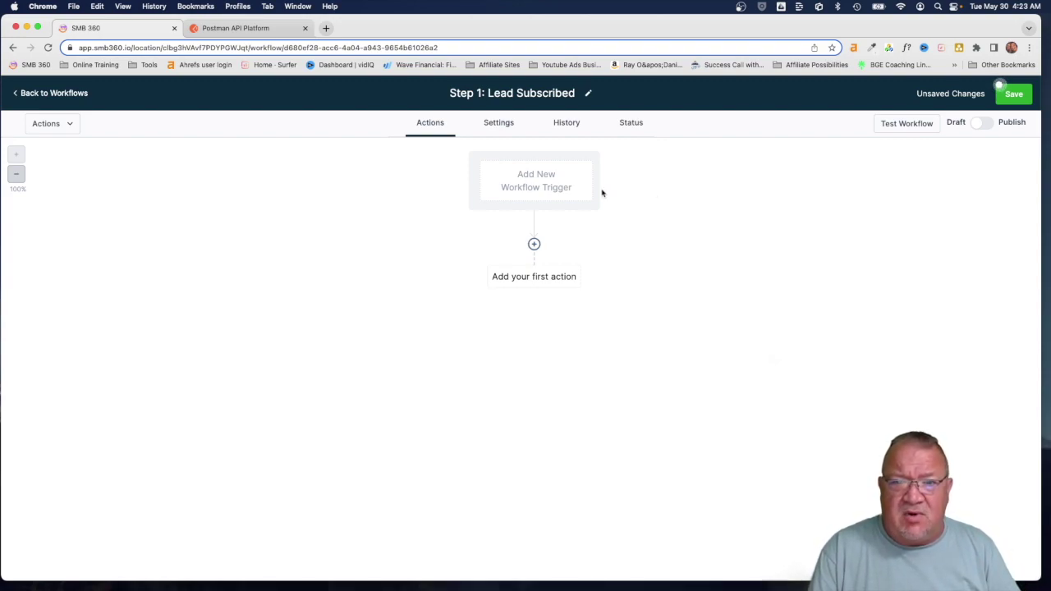
Add an Inbound Webhook trigger, fetch sample requests, and copy its webhook POST URL.
click(536, 184)
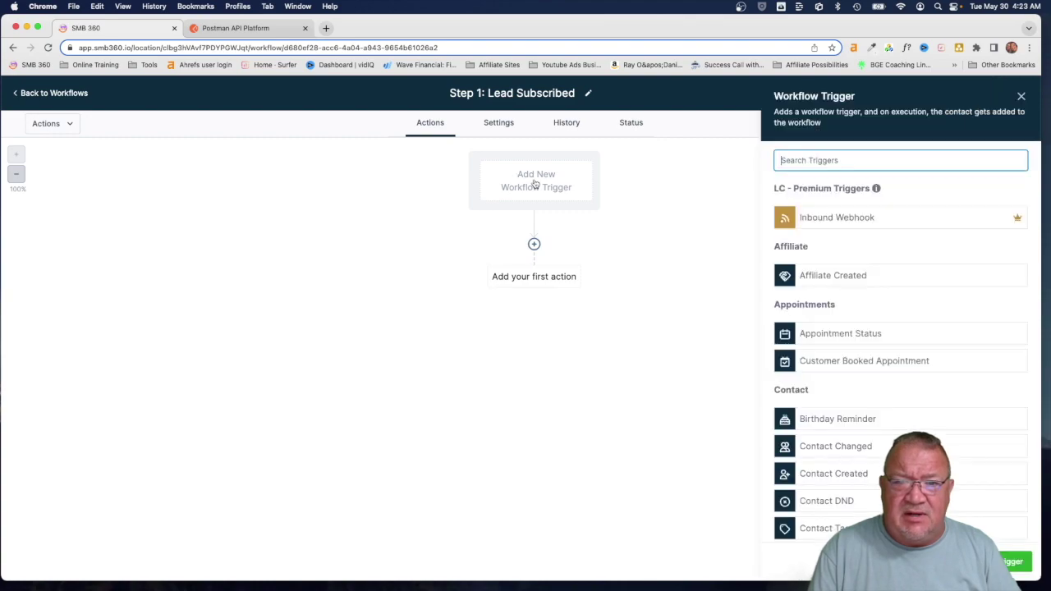
click(821, 219)
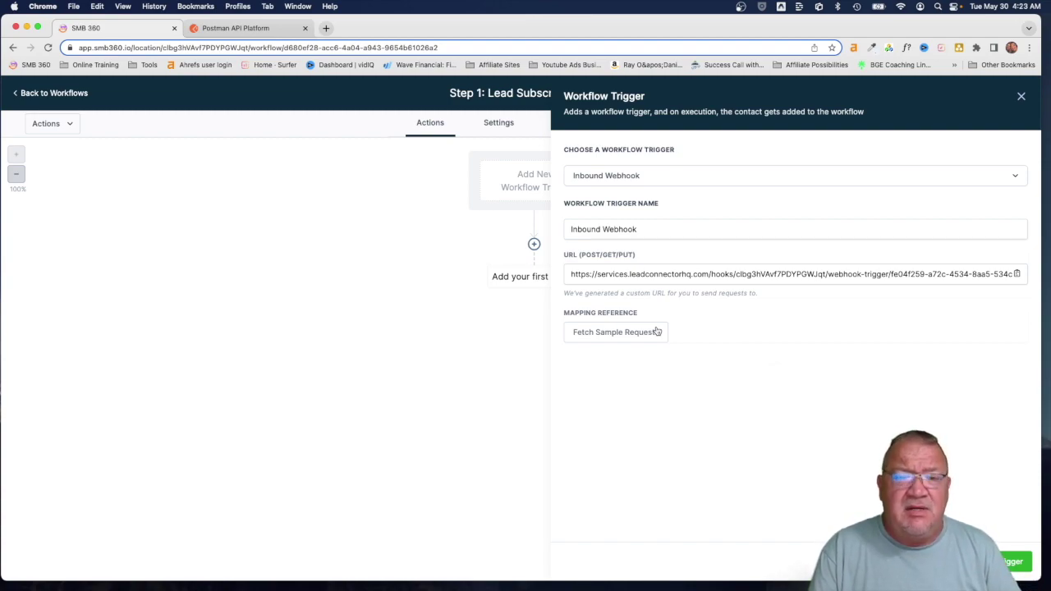
click(608, 334)
click(687, 339)
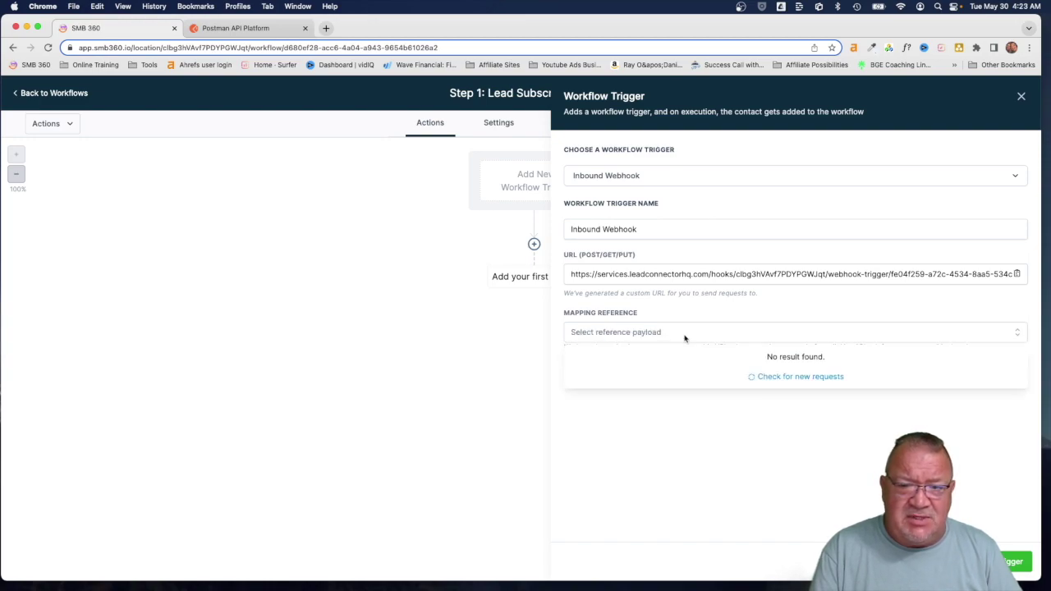
click(742, 321)
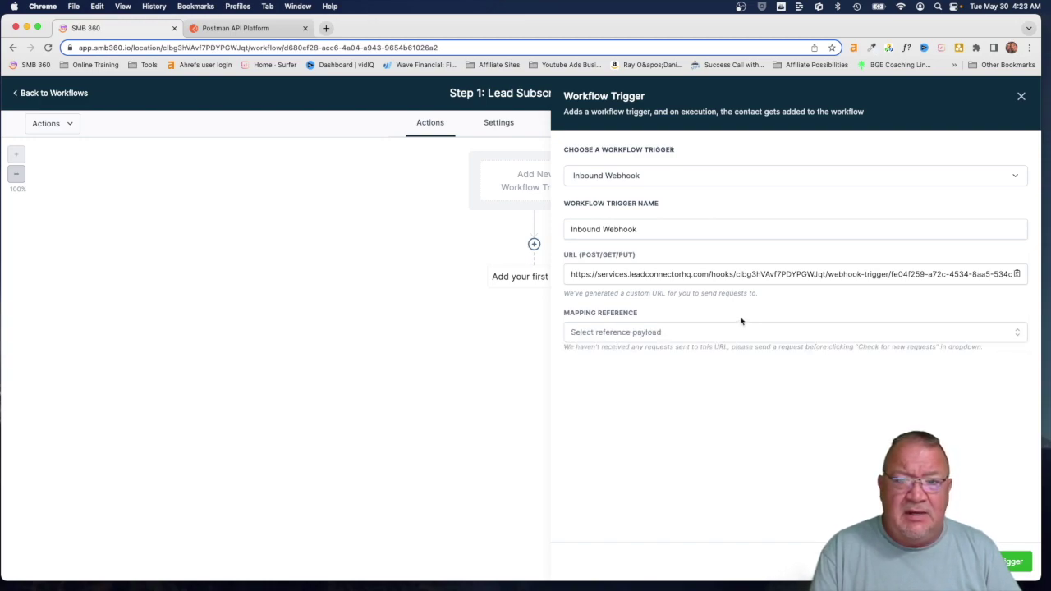
click(1017, 274)
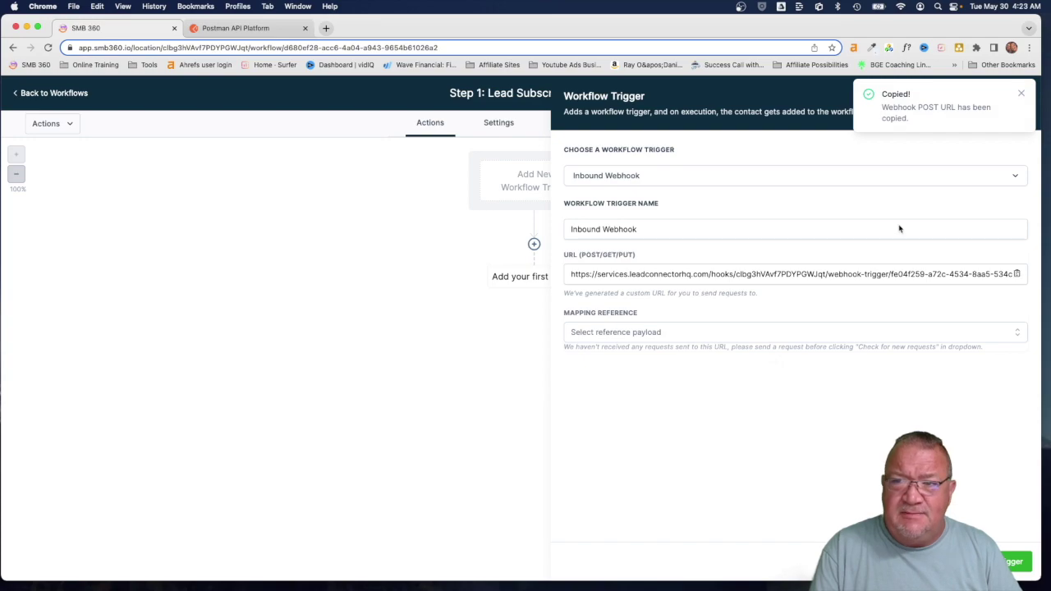
click(223, 28)
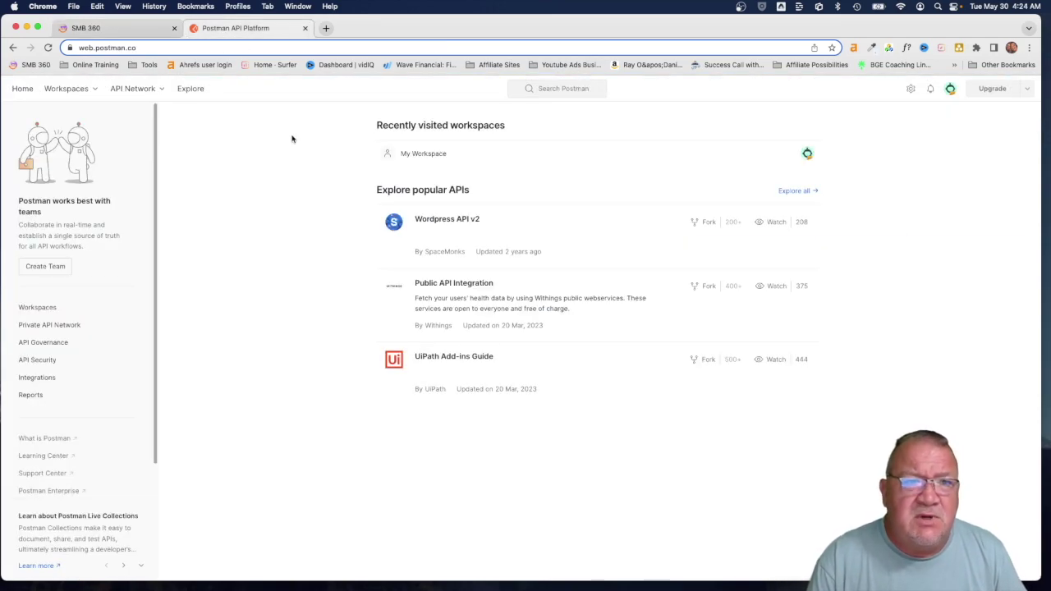
In My Workspace, create a new HTTP POST request to the pasted HighLevel webhook URL.
click(66, 90)
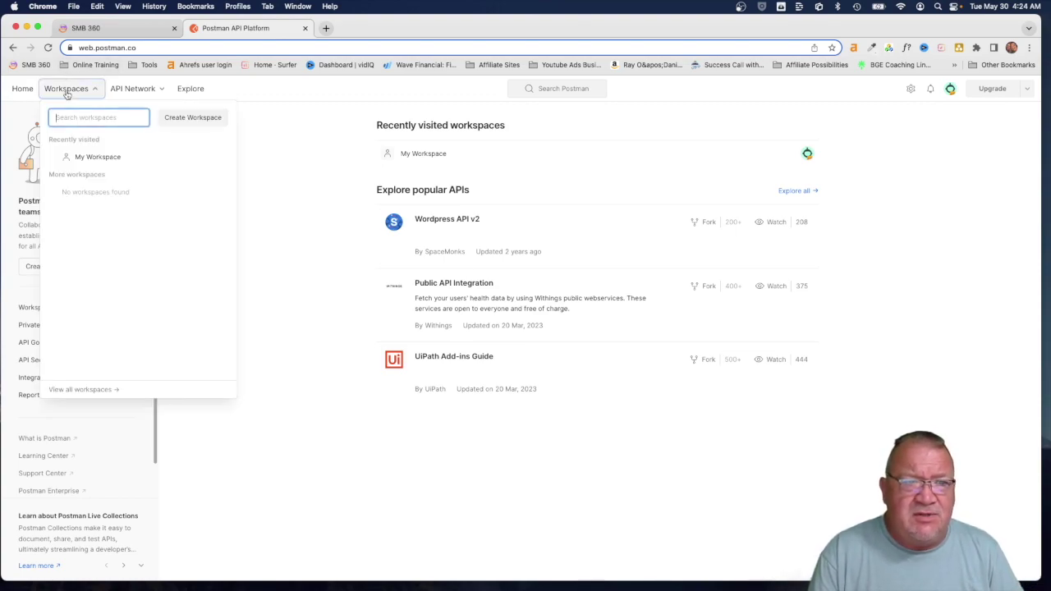
click(82, 160)
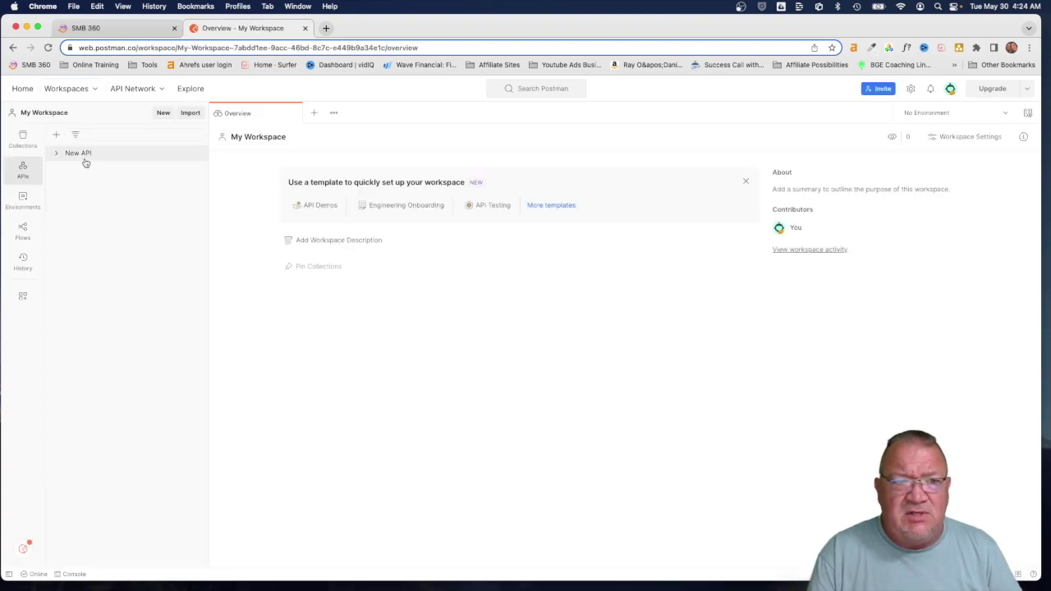
click(163, 112)
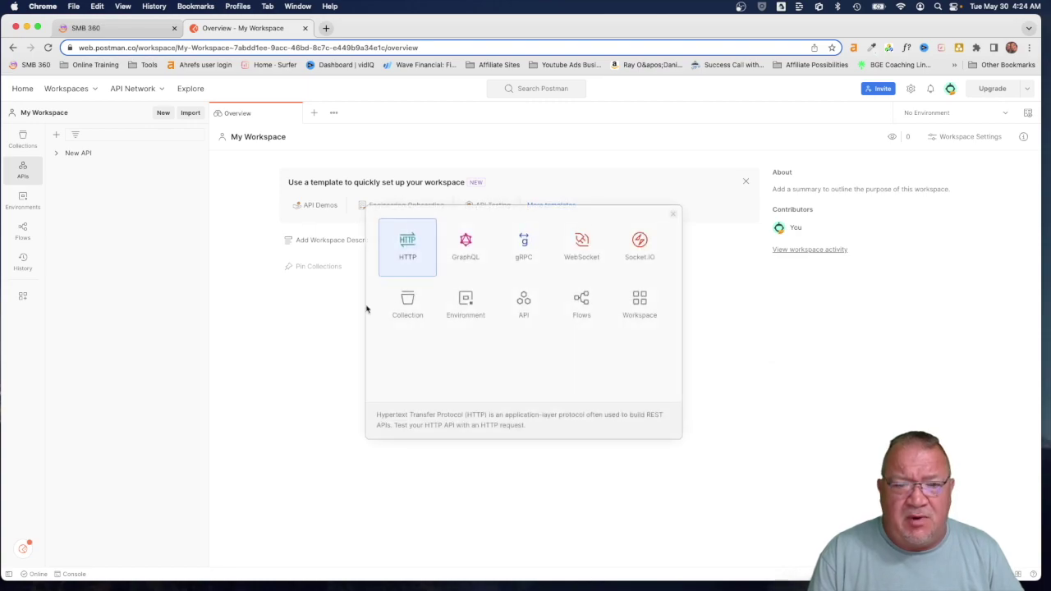
click(406, 245)
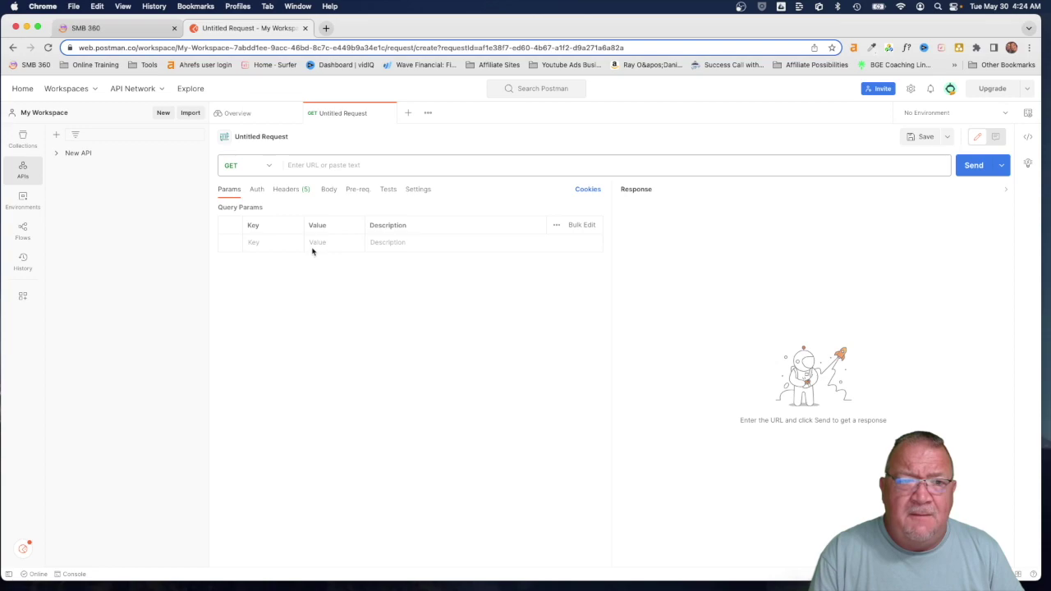
click(267, 165)
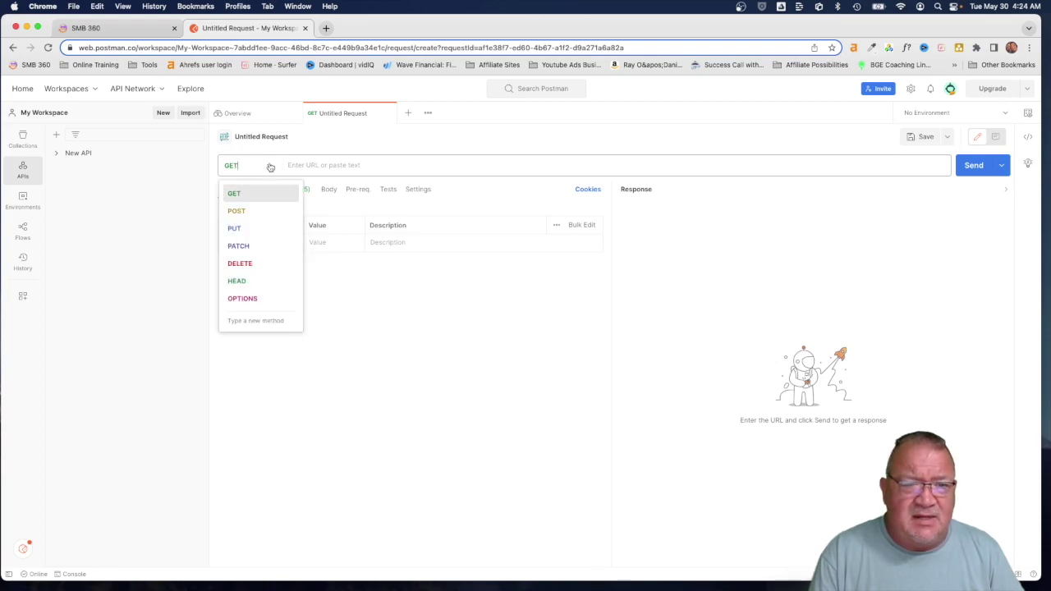
click(248, 210)
click(308, 166)
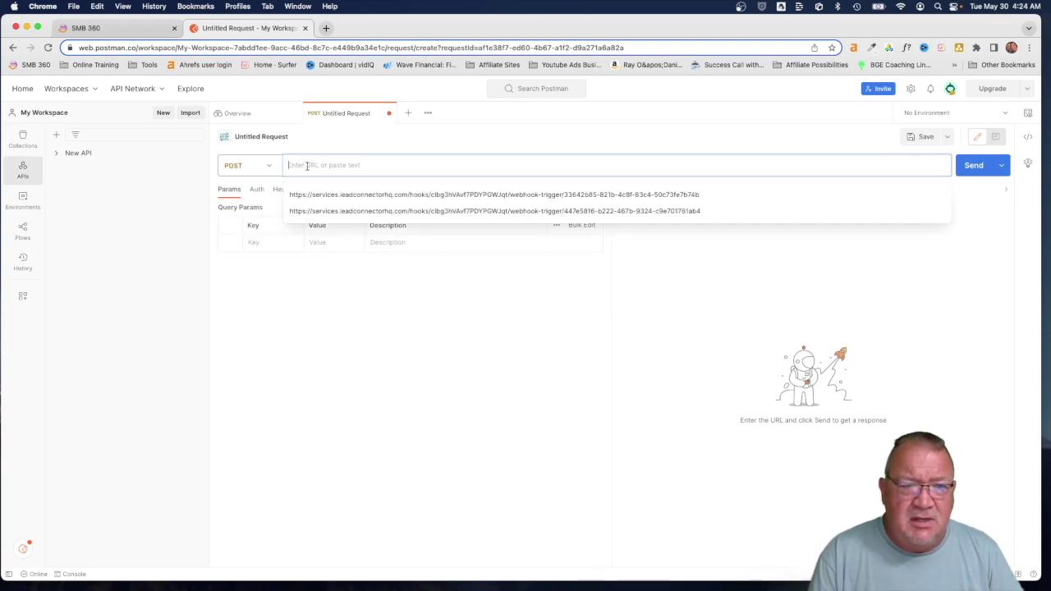
key(super+v)
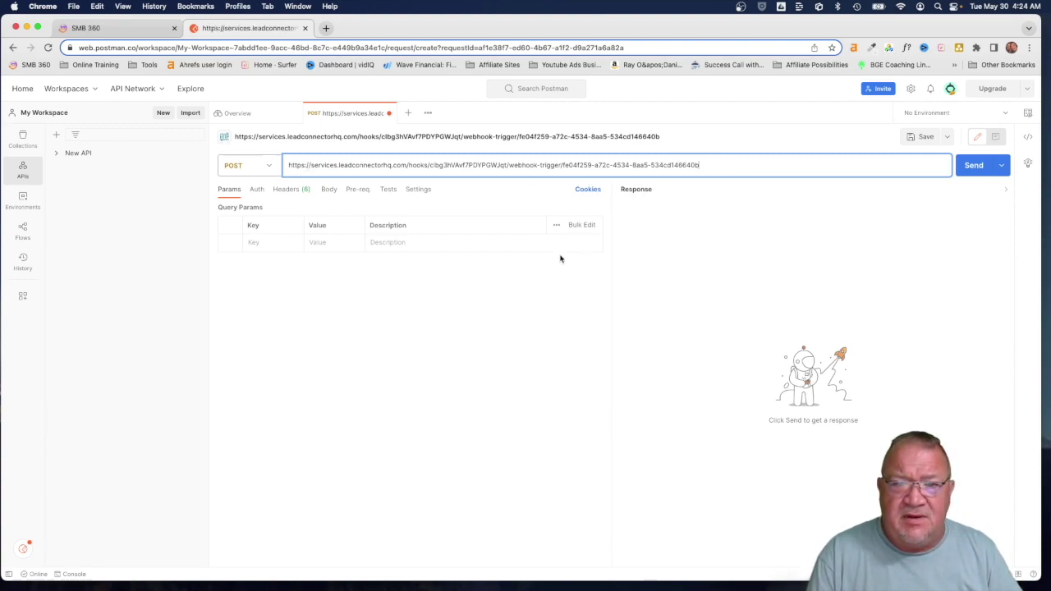
Set the request body type to raw JSON.
click(513, 272)
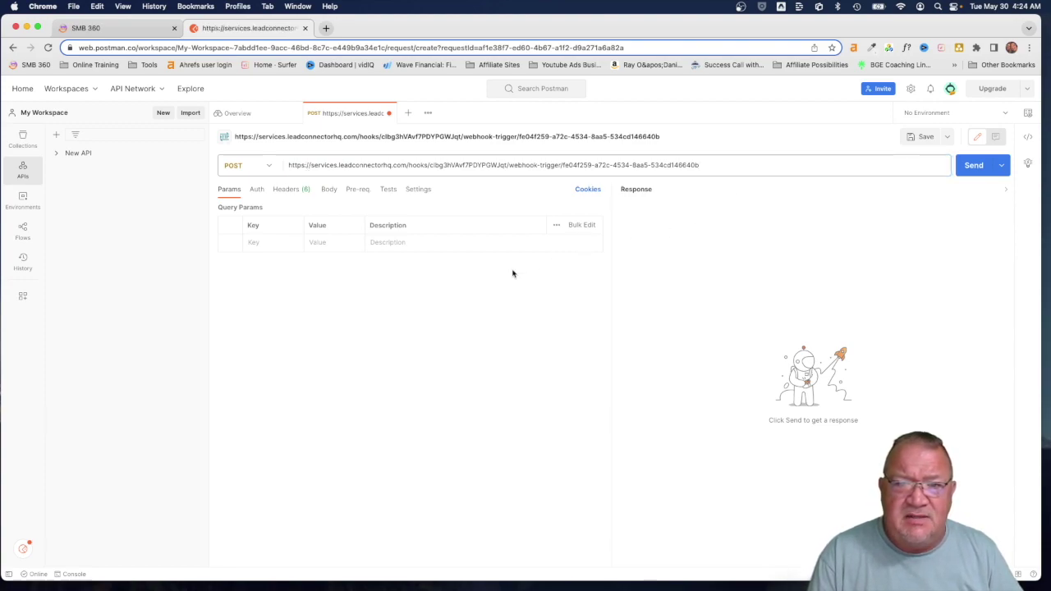
click(329, 190)
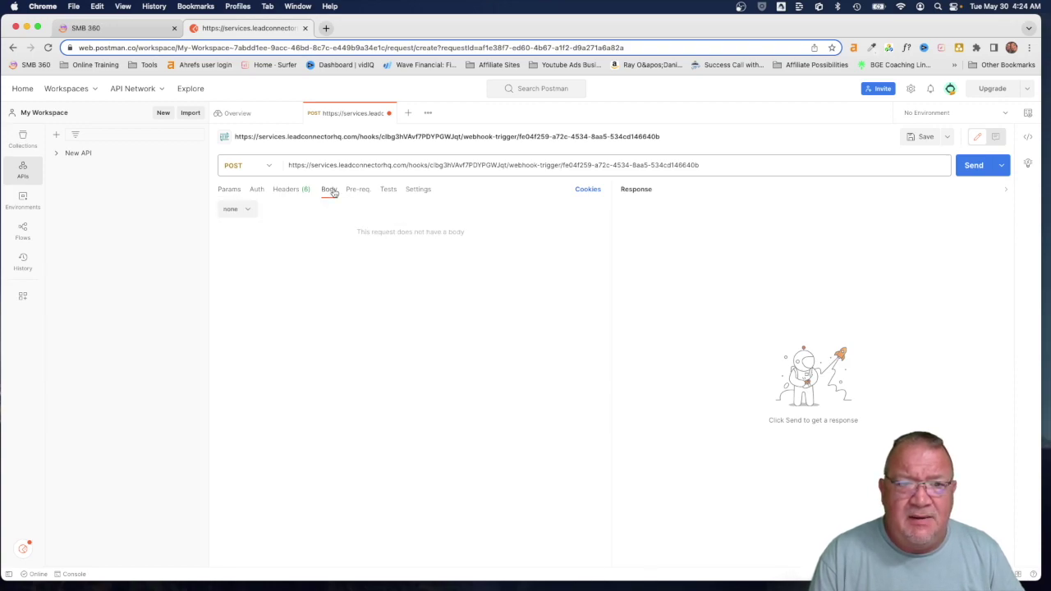
click(237, 208)
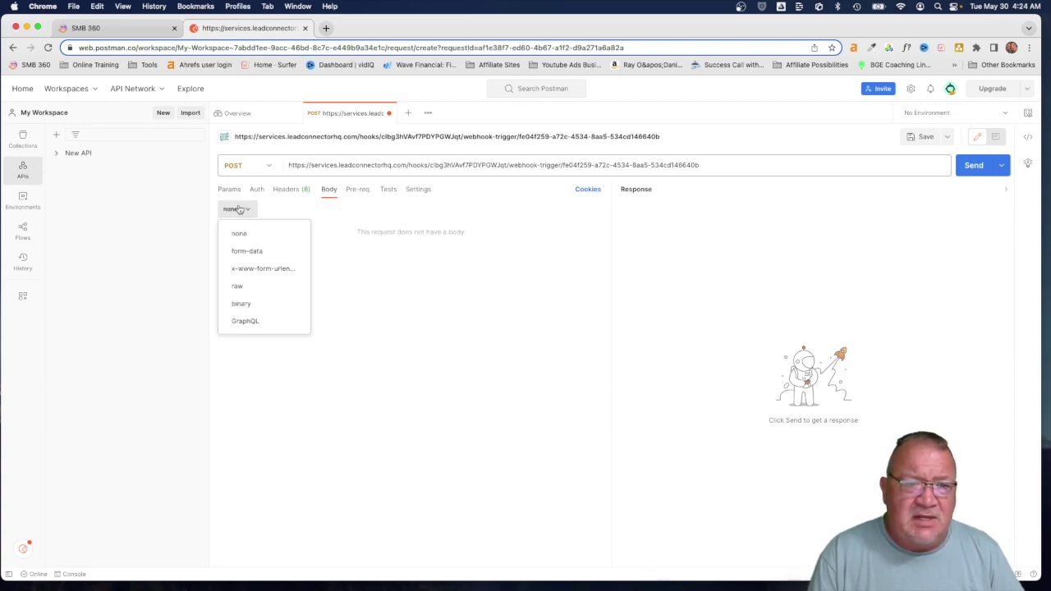
click(240, 287)
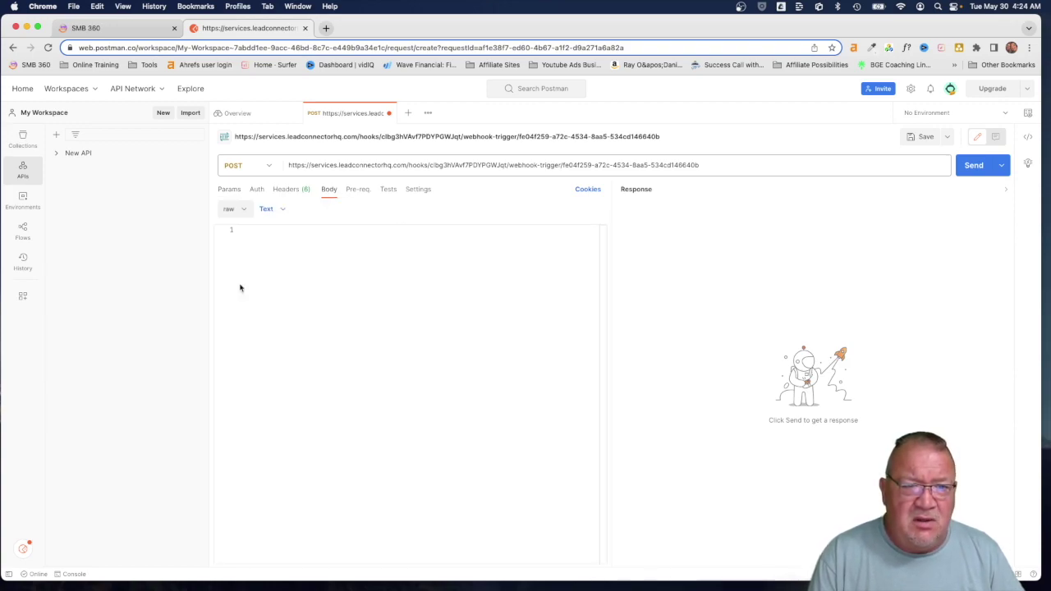
click(269, 210)
click(276, 265)
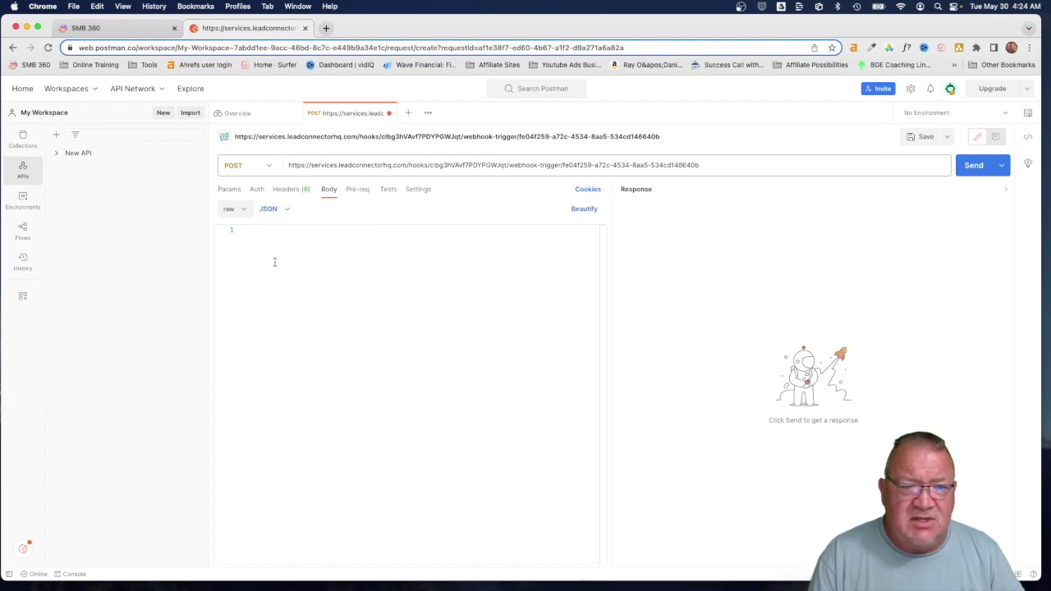
Select and copy the entire sample JSON payload from the 'webhook data' note.
key(super+Tab)
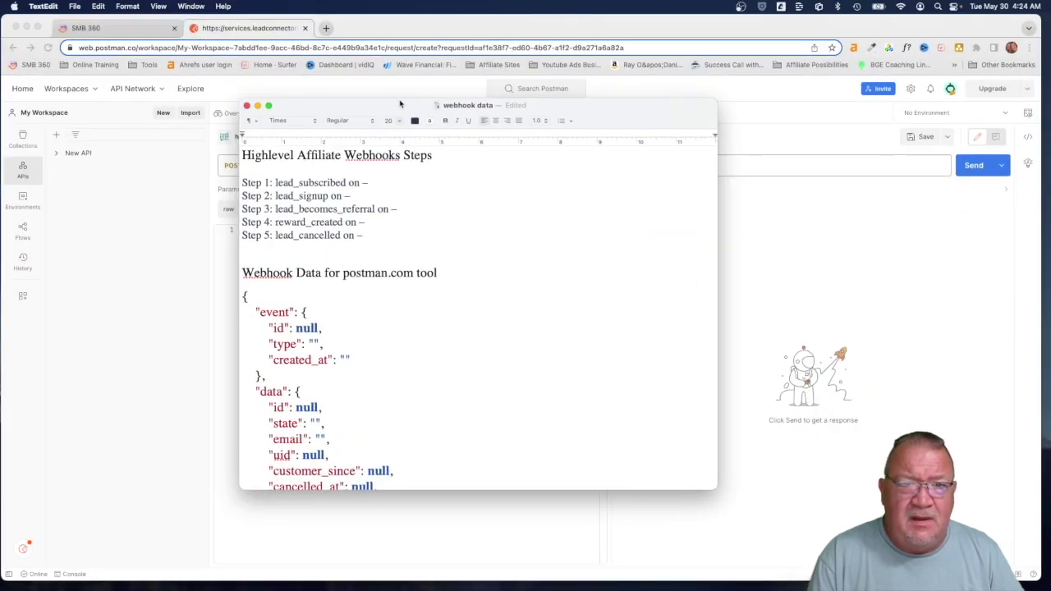
drag(437, 105, 445, 66)
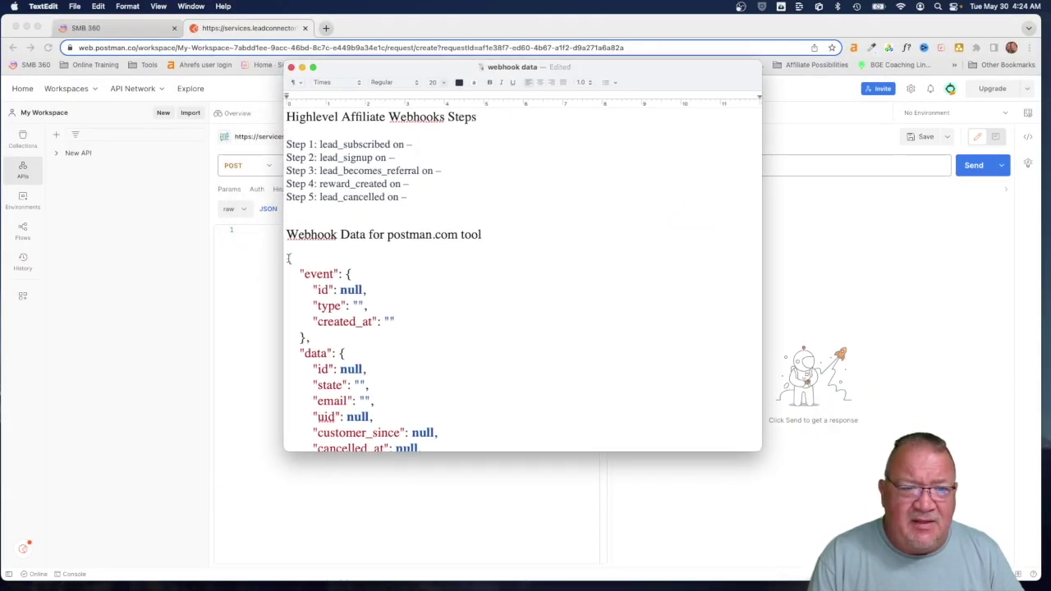
drag(287, 256, 376, 403)
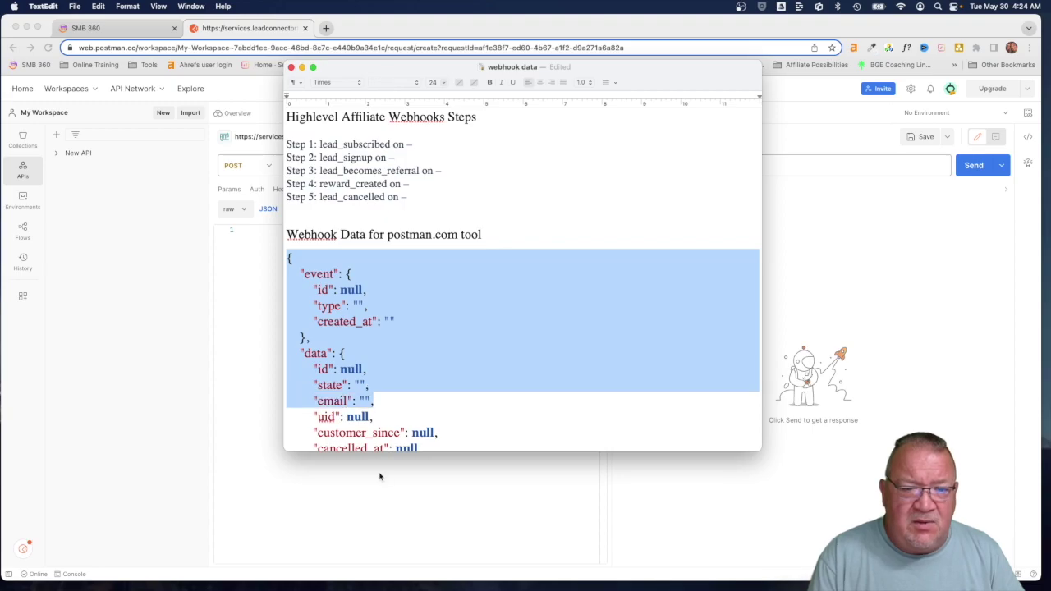
click(383, 476)
key(ctrl+Up)
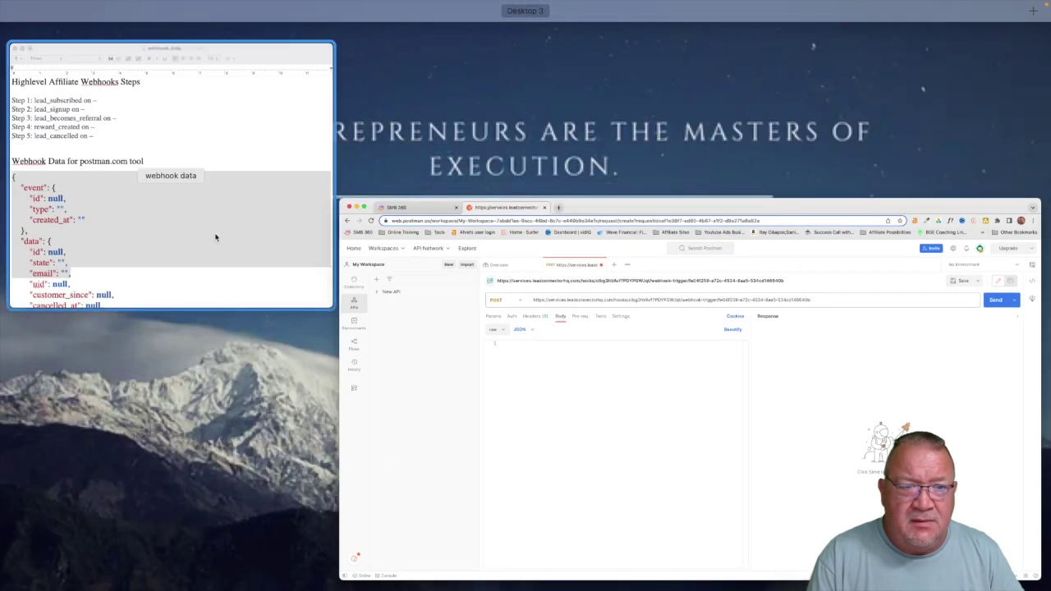
click(216, 235)
click(471, 326)
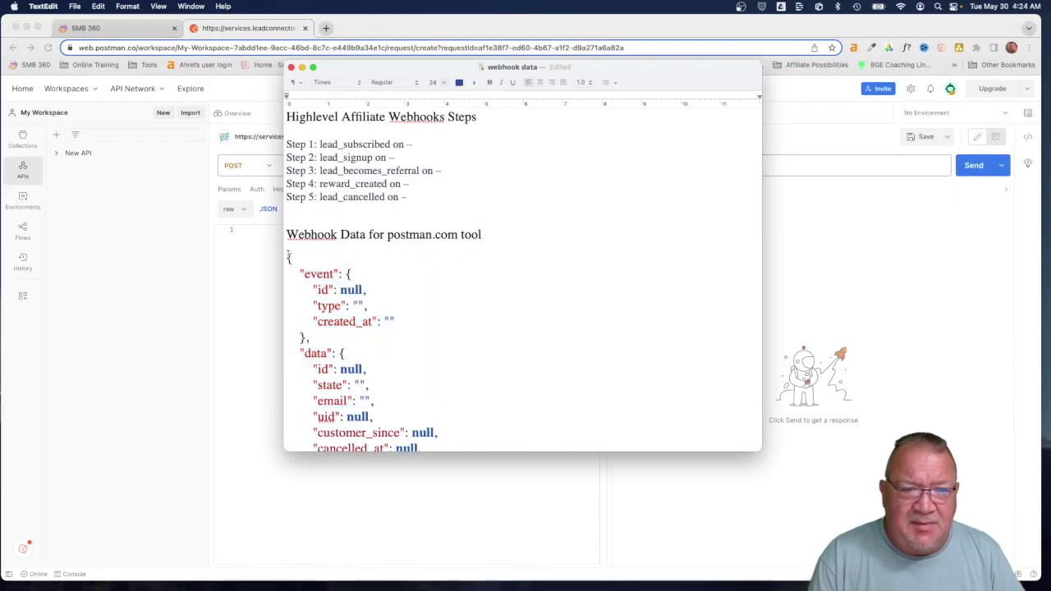
drag(287, 256, 308, 442)
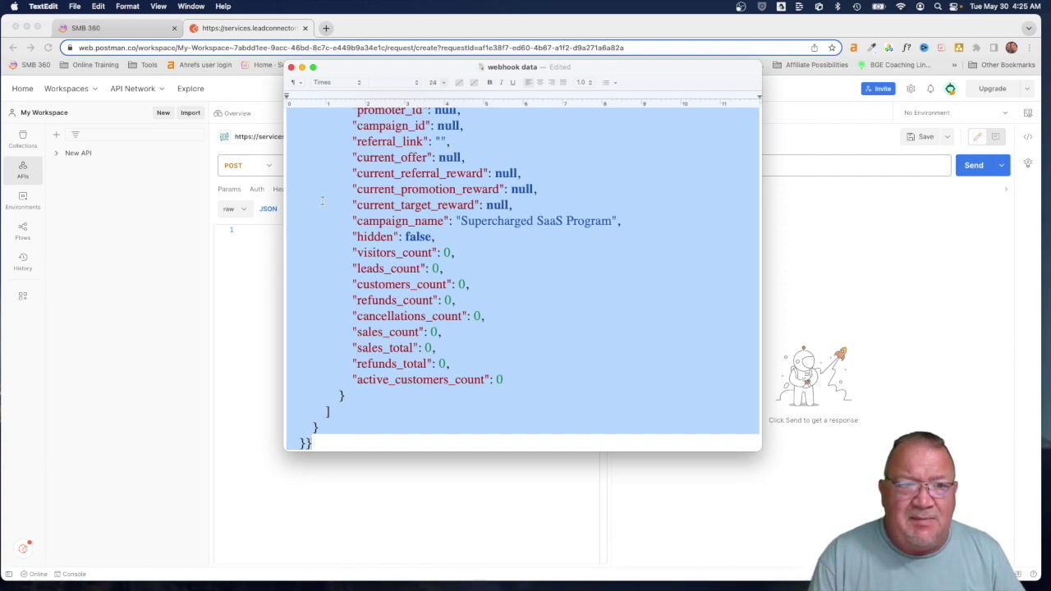
click(231, 350)
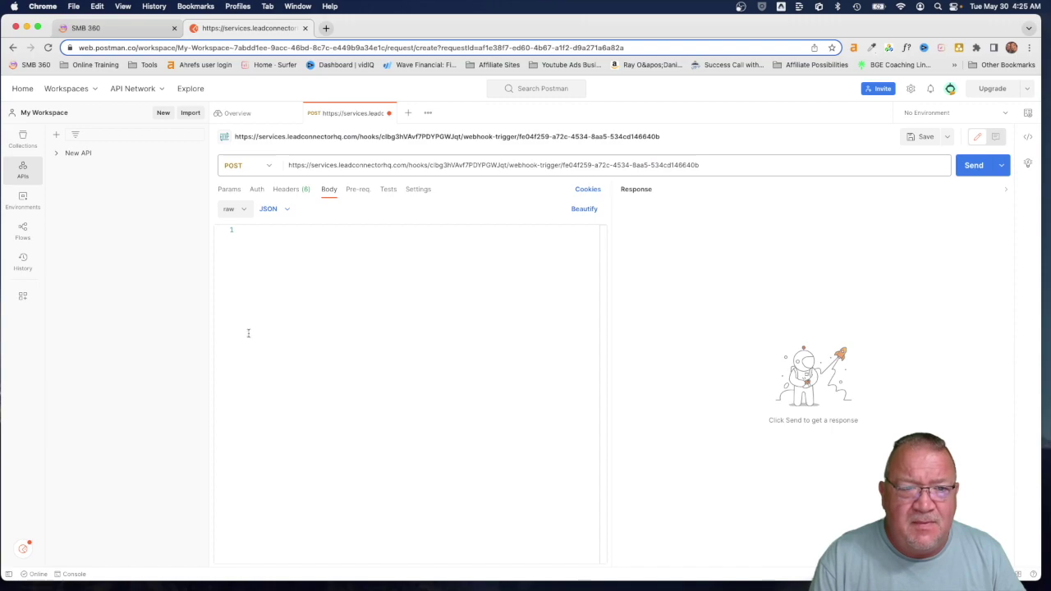
Paste the 159-line sample JSON into the body and send, getting 200 OK 'Success: test request received'.
click(273, 276)
key(super+v)
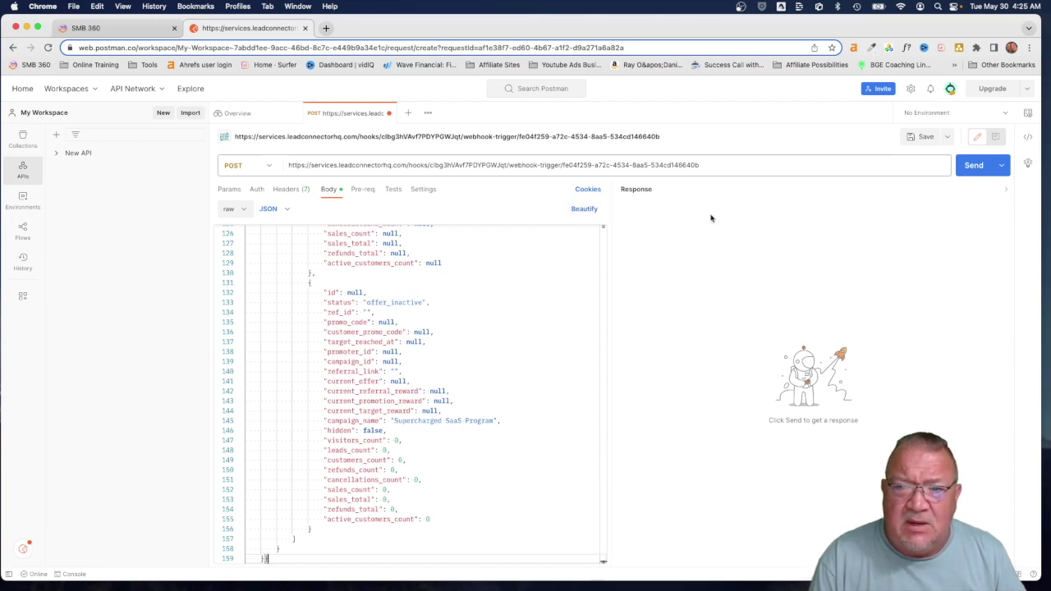
click(973, 165)
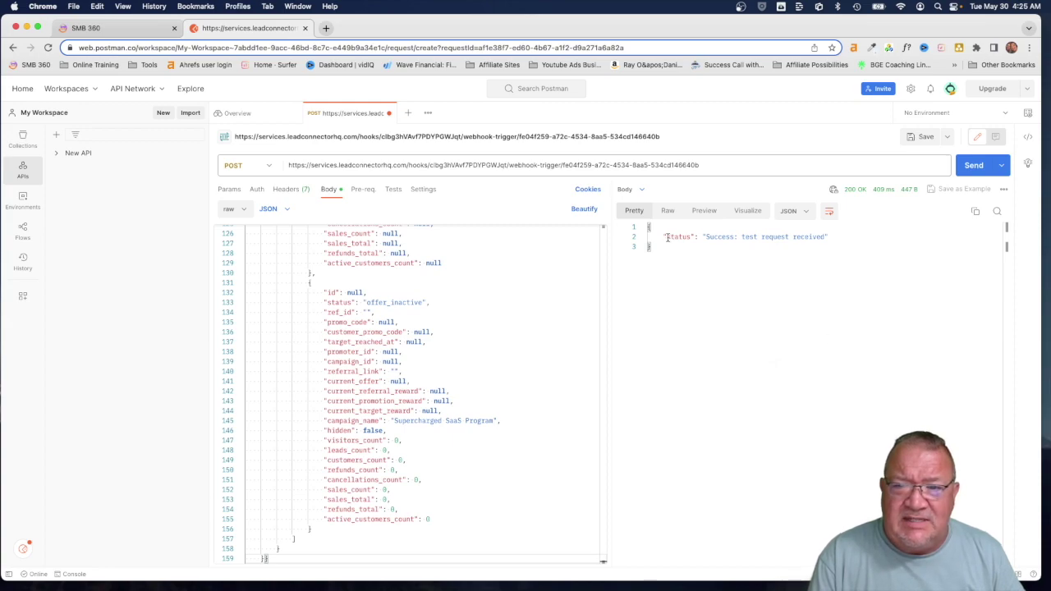
drag(667, 238, 817, 250)
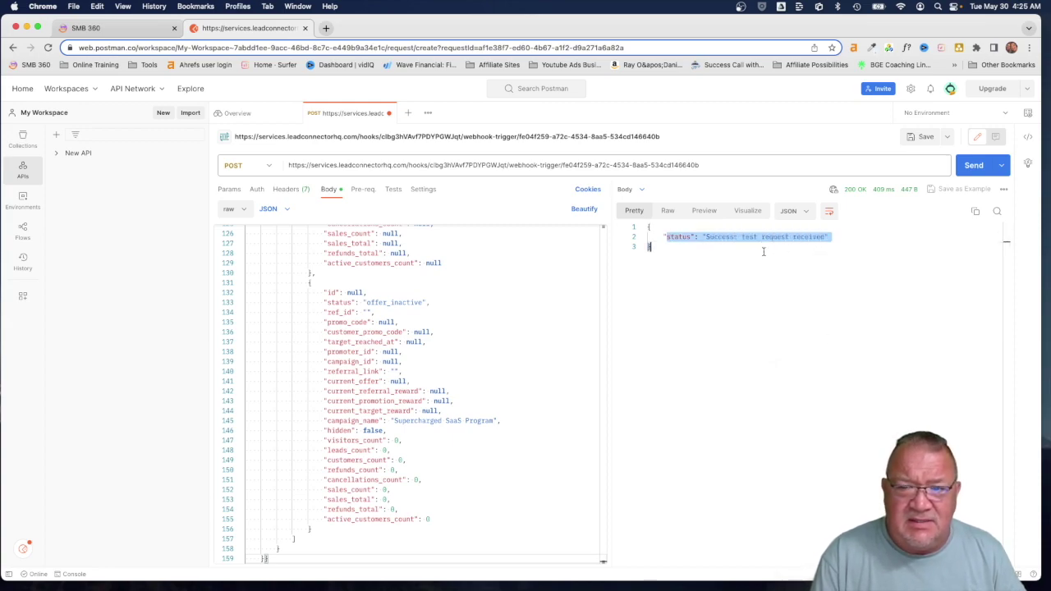
click(735, 289)
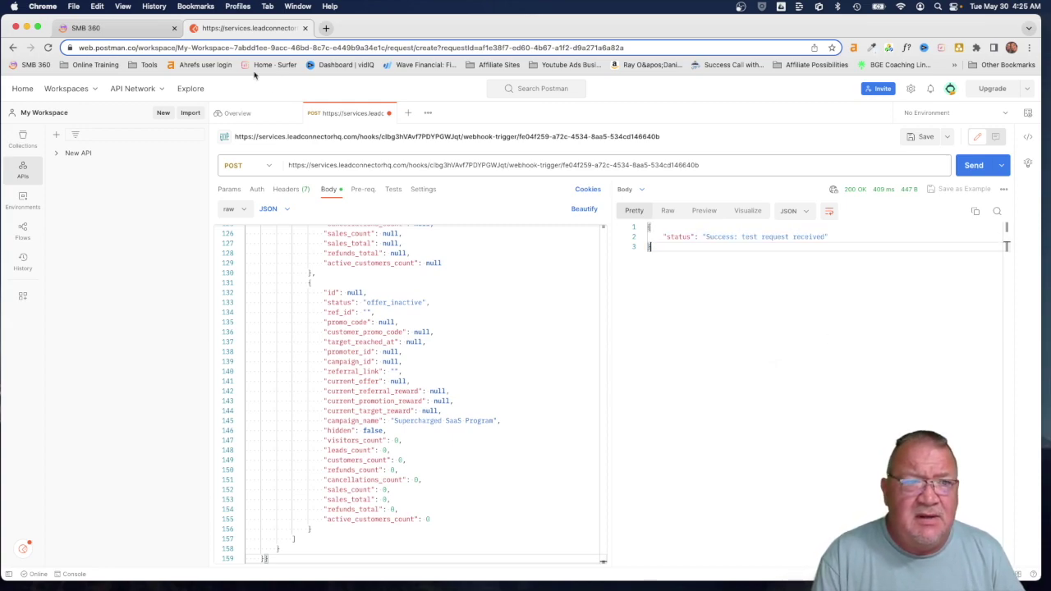
Choose the received Postman test request as the Inbound Webhook trigger's mapping reference.
click(125, 29)
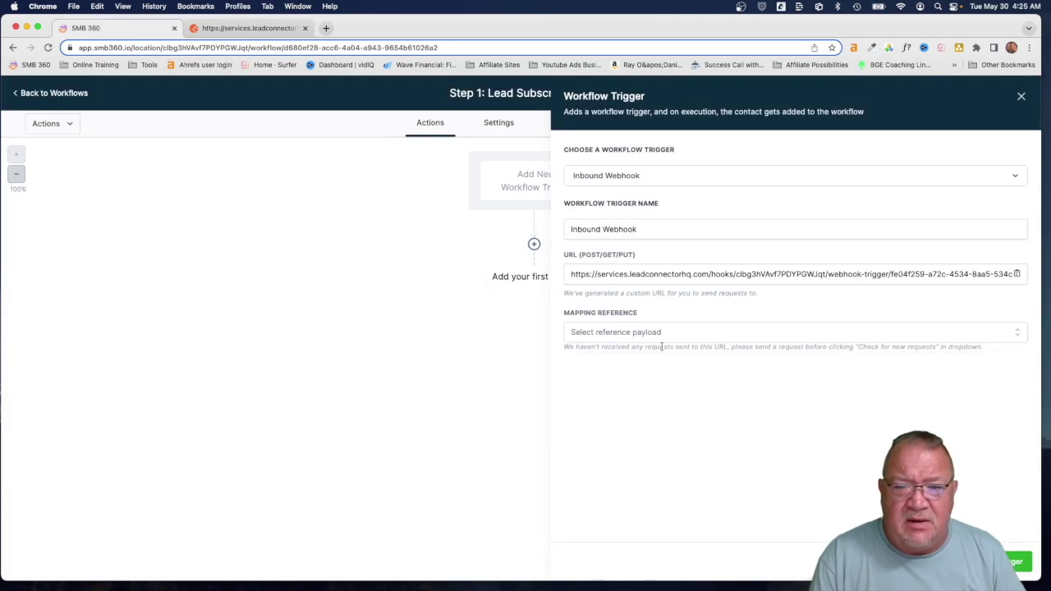
click(612, 333)
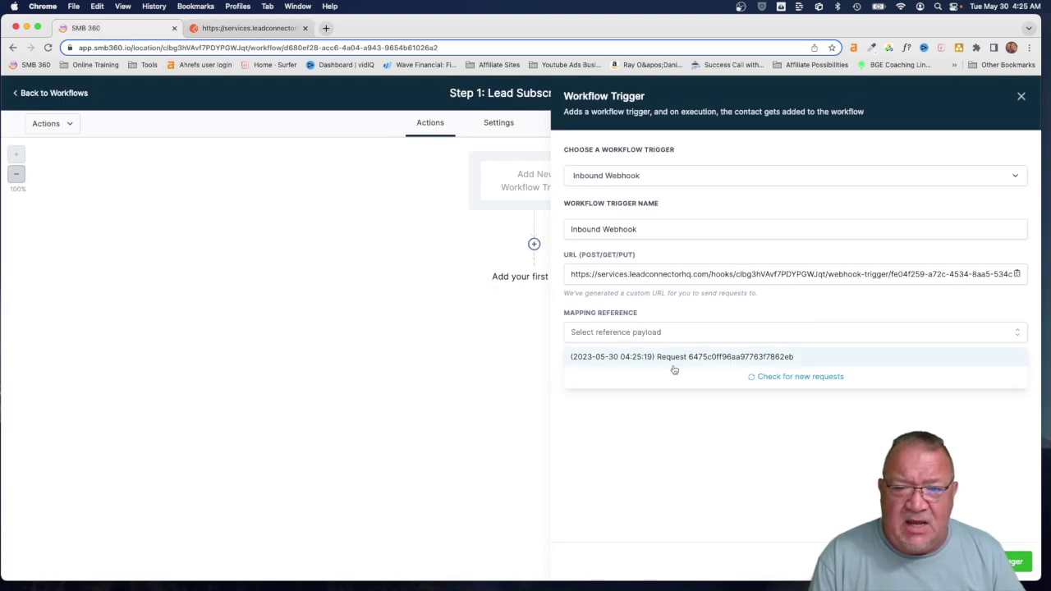
click(648, 359)
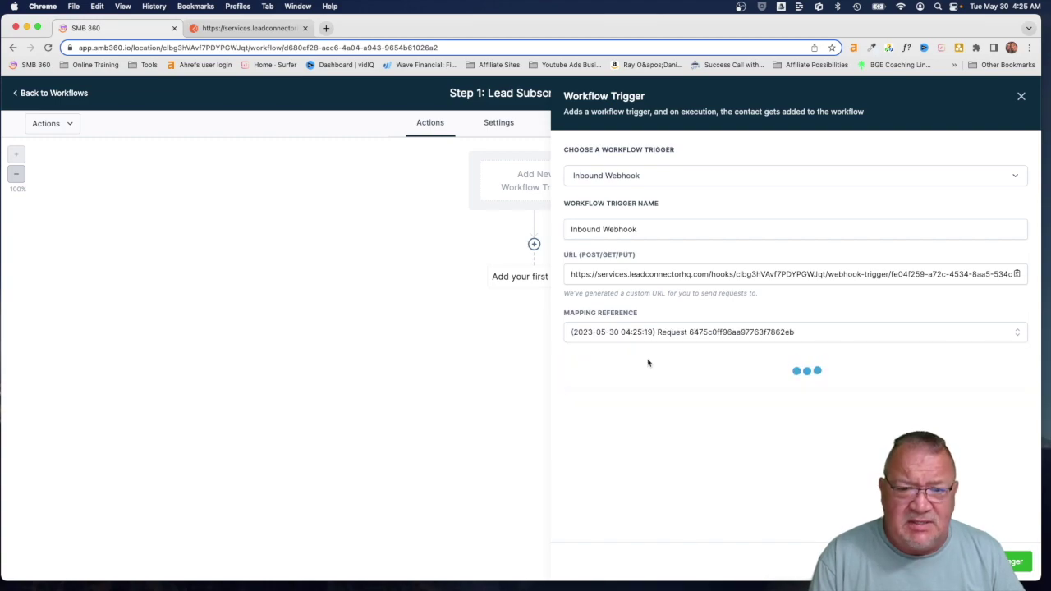
scroll(728, 409, down, 3)
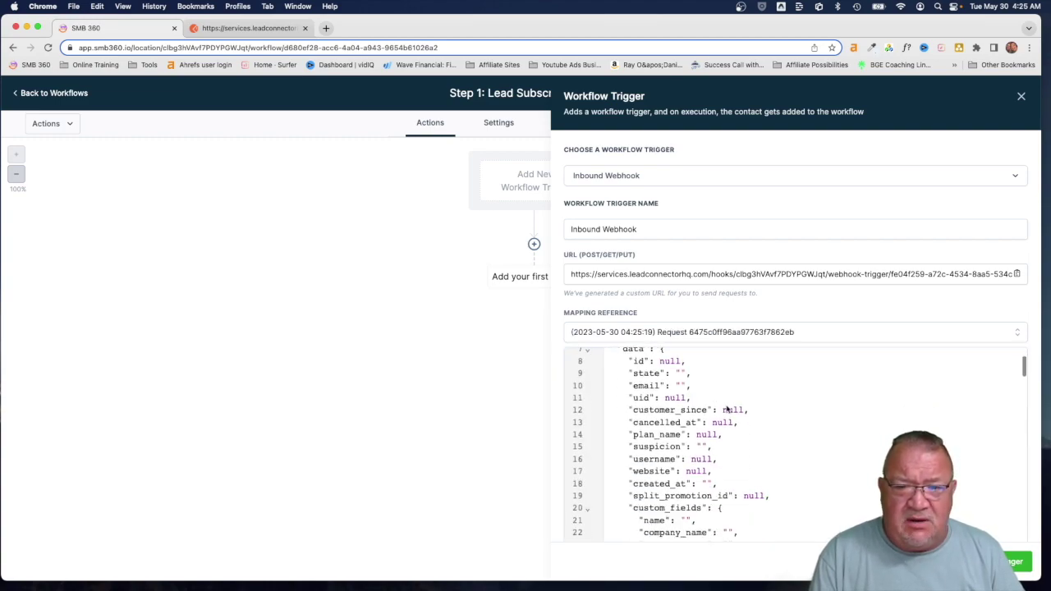
scroll(728, 409, down, 2)
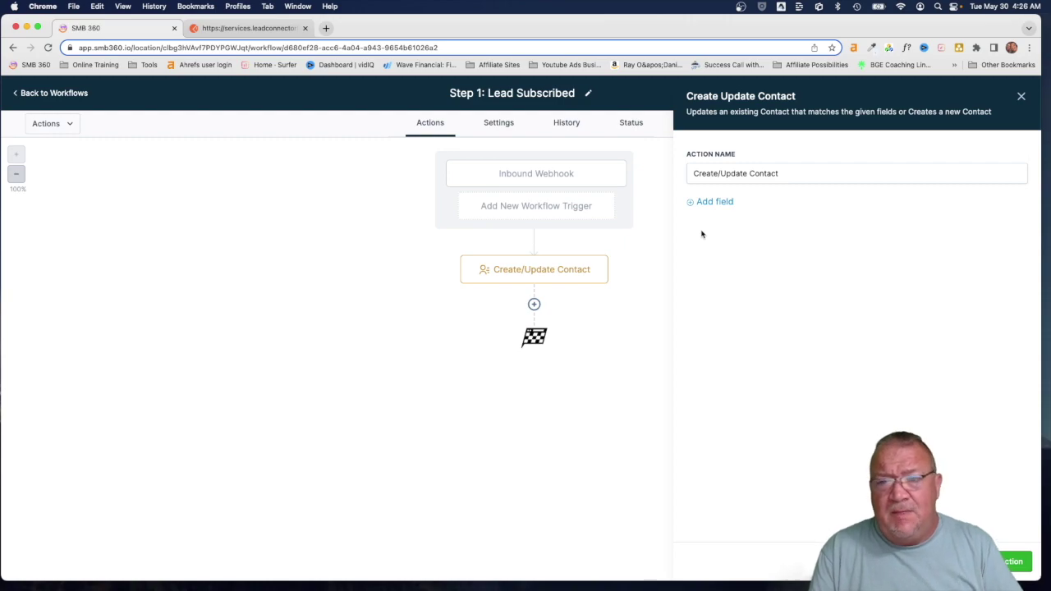
Map Business Name to the payload's custom_fields company_name value.
click(713, 201)
click(735, 228)
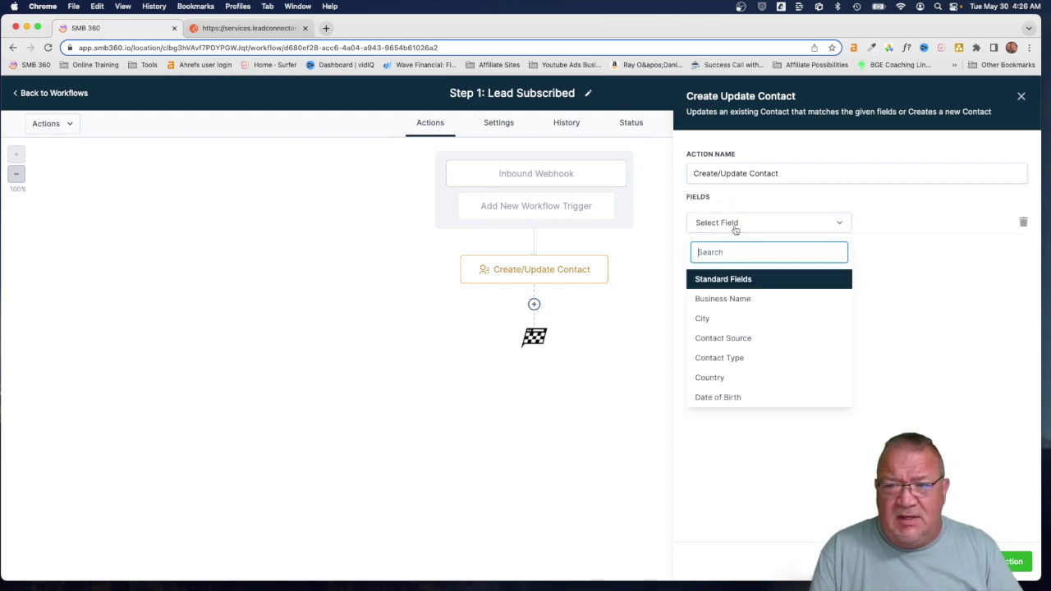
click(723, 299)
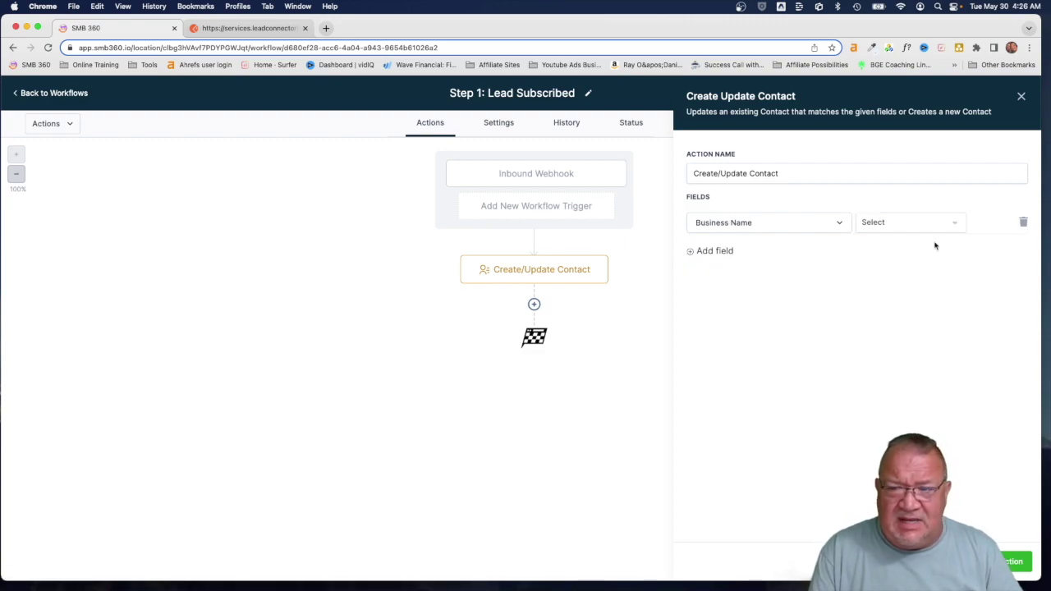
click(884, 228)
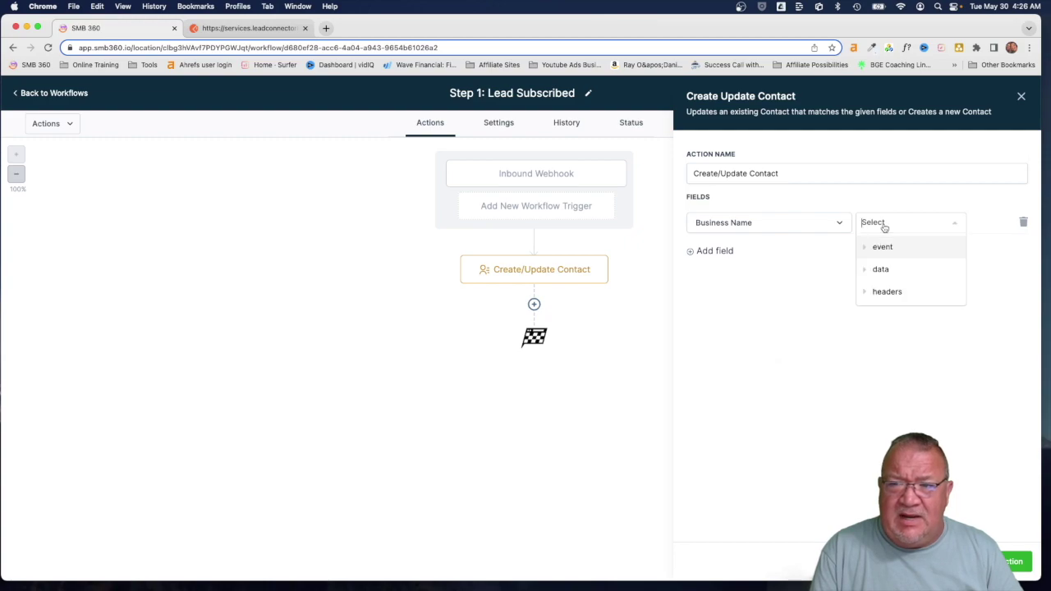
click(866, 273)
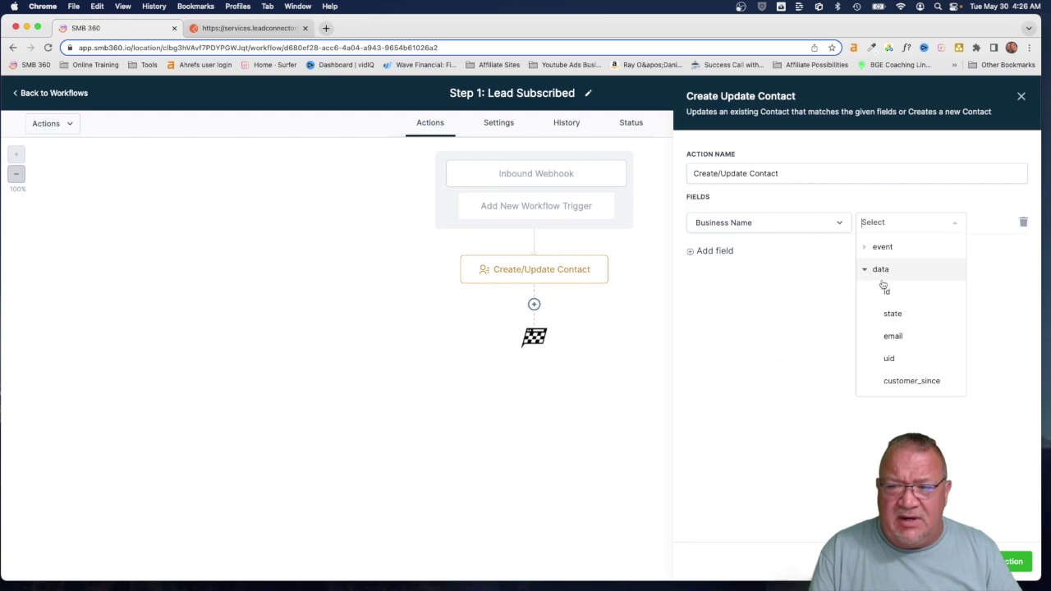
scroll(892, 305, down, 3)
scroll(894, 305, down, 3)
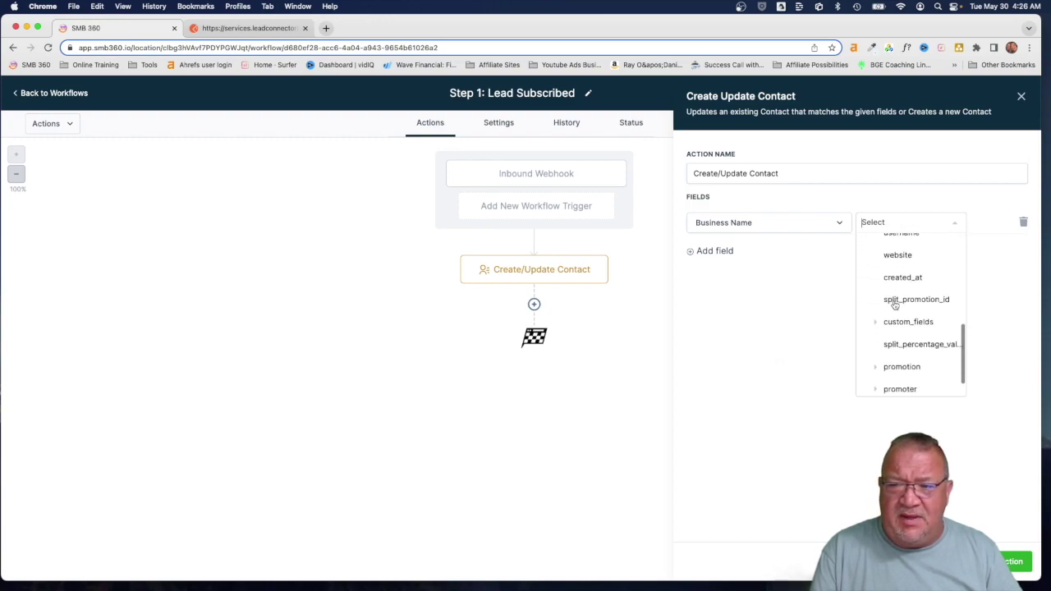
click(876, 324)
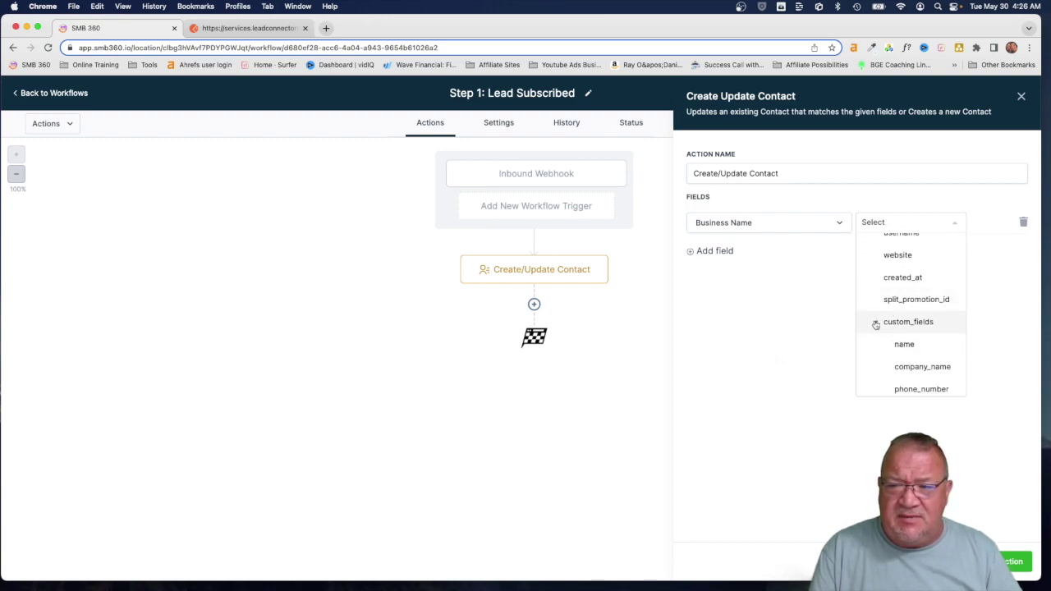
click(914, 370)
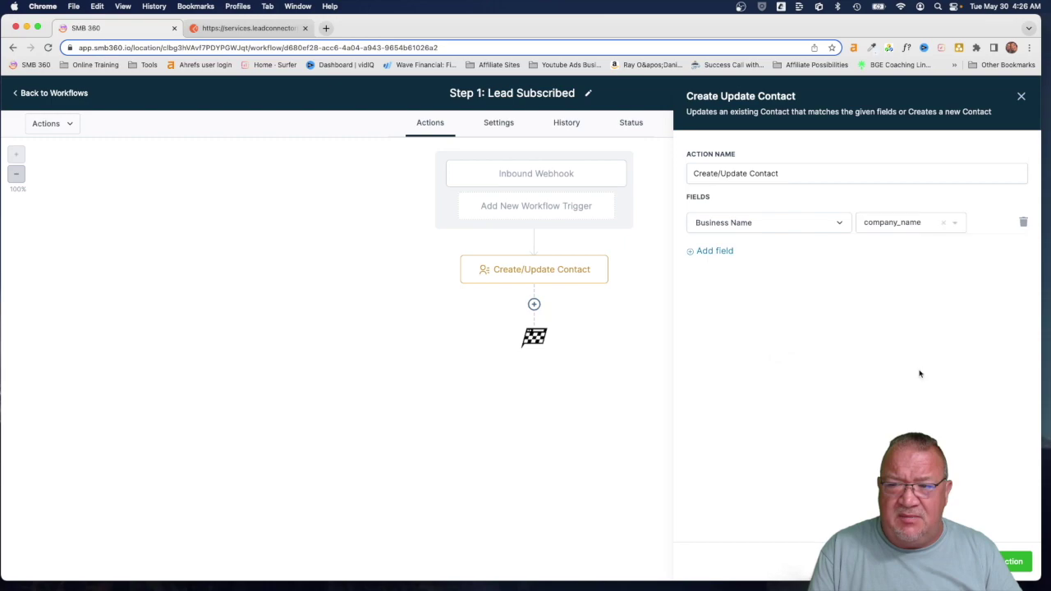
Map Email to the payload's data email value.
click(714, 251)
click(733, 255)
scroll(743, 345, down, 4)
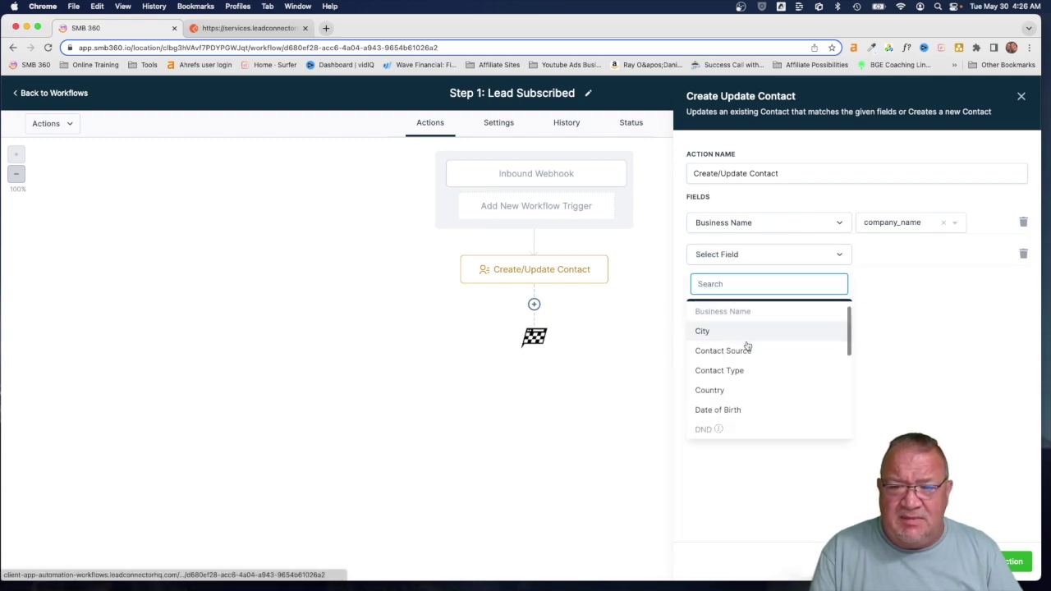
click(727, 374)
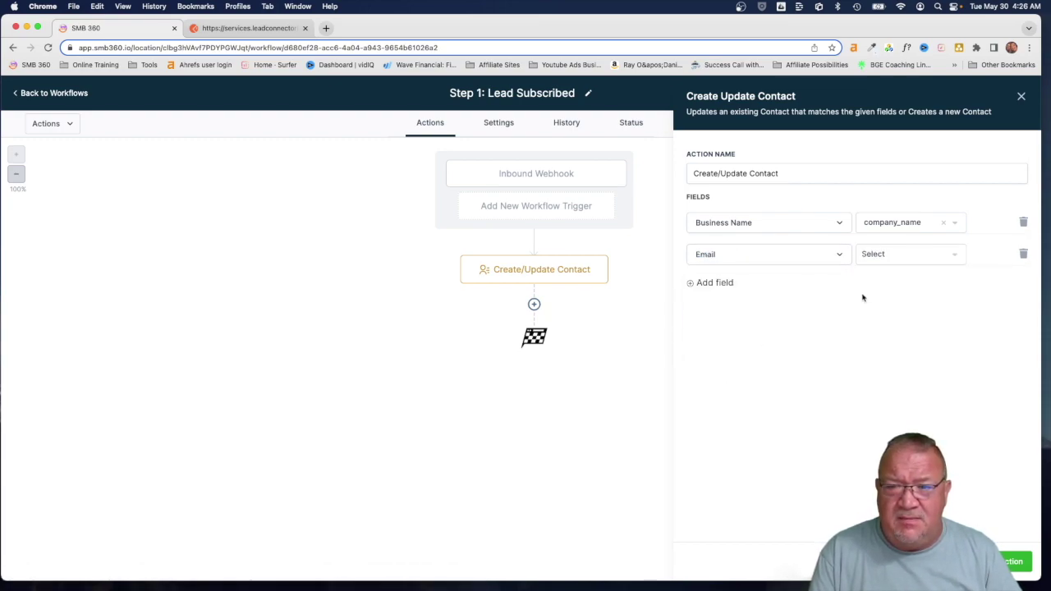
click(887, 256)
click(881, 301)
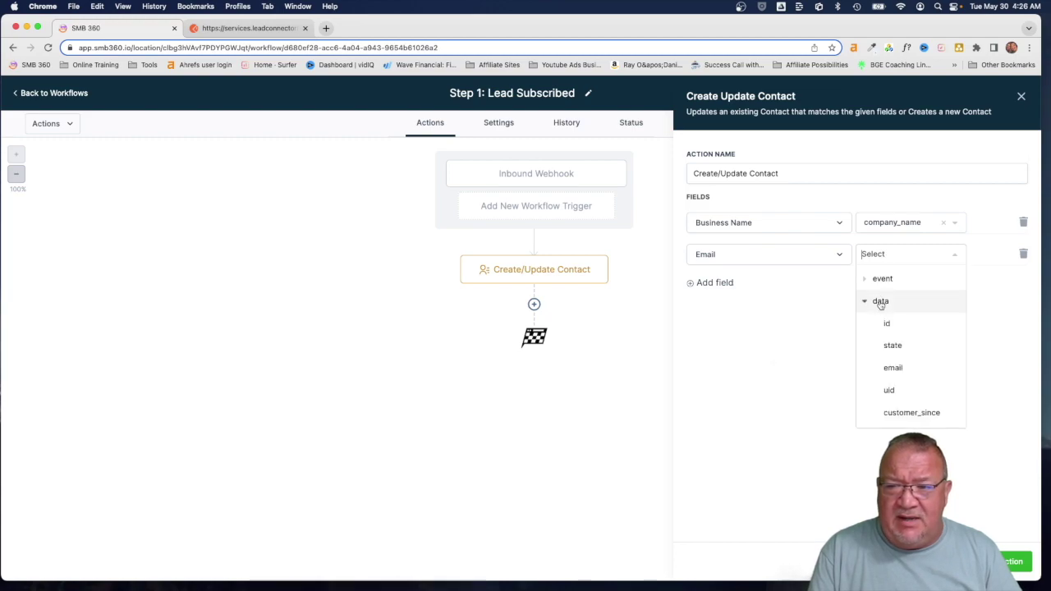
click(894, 369)
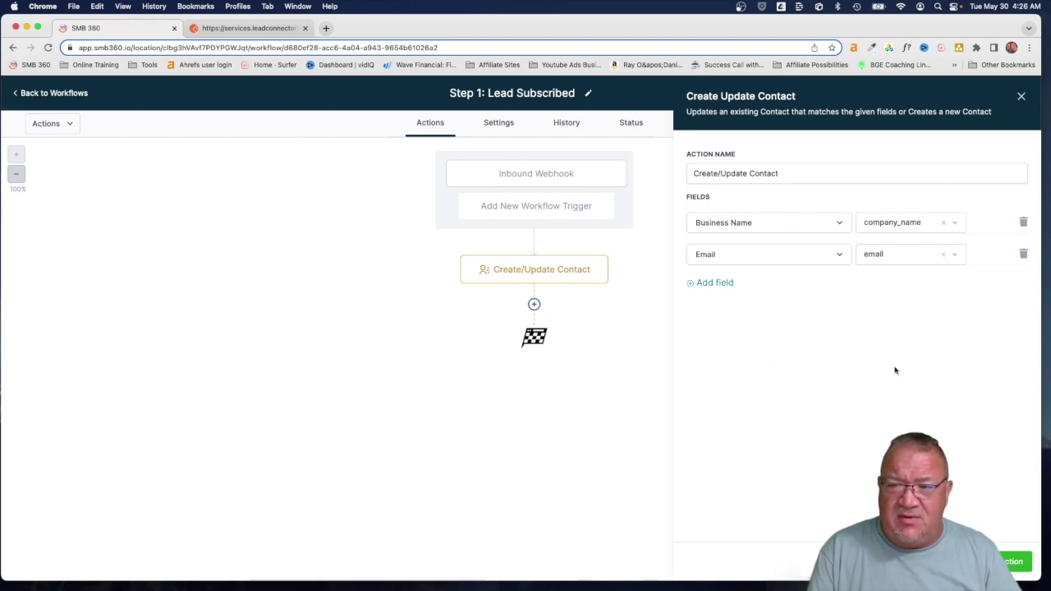
Map First Name to the custom_fields name value.
click(713, 284)
click(714, 285)
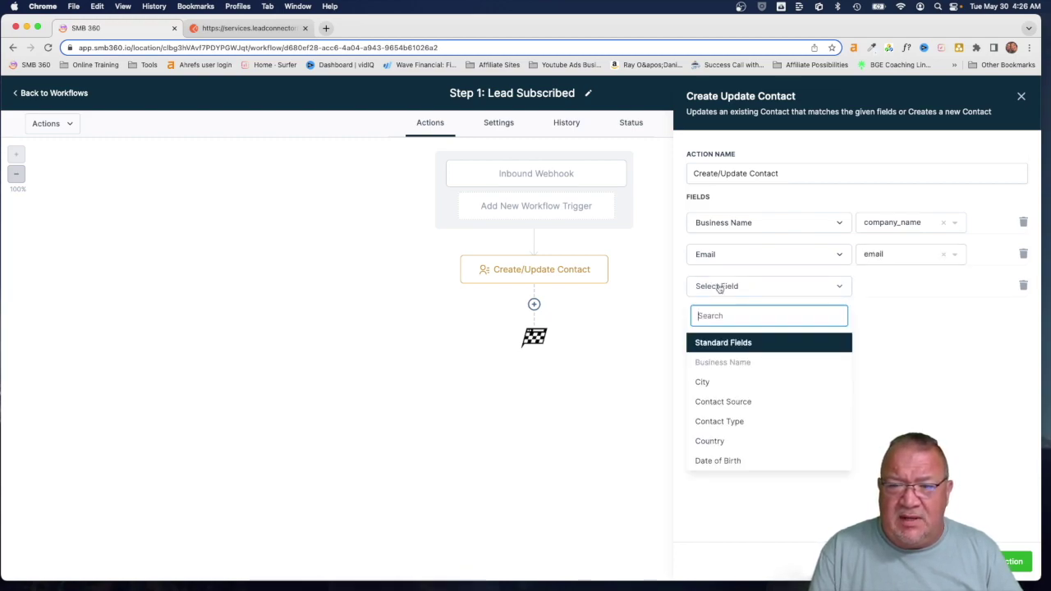
scroll(732, 406, down, 3)
click(719, 399)
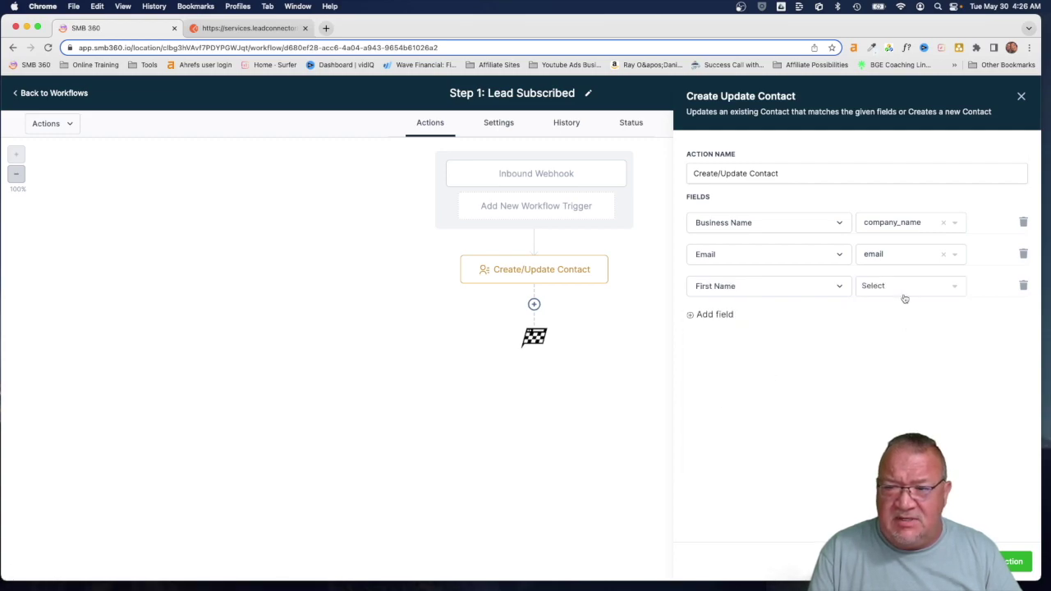
click(904, 296)
click(886, 334)
scroll(912, 382, down, 5)
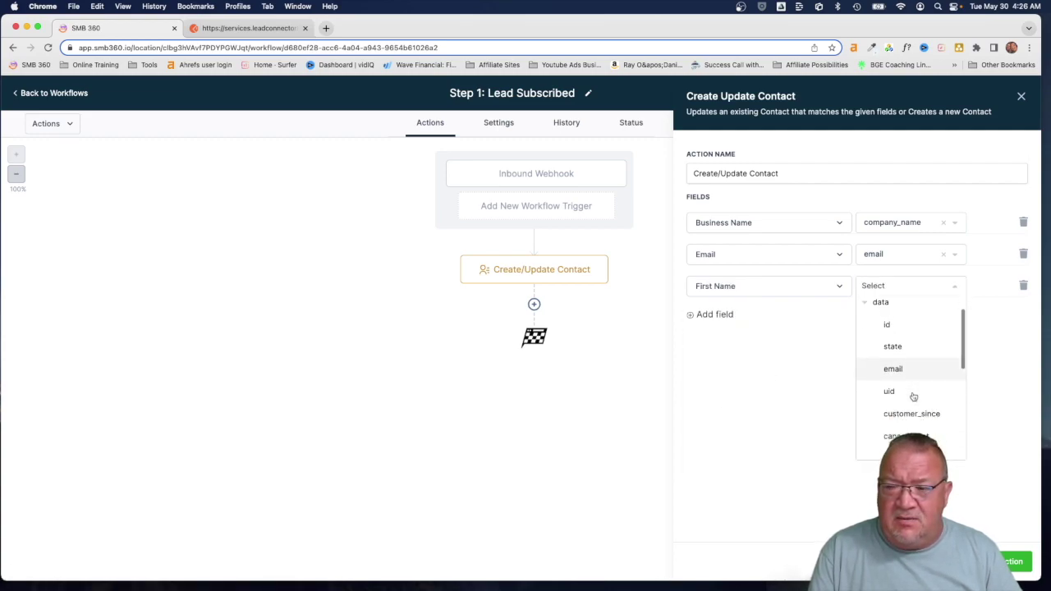
scroll(913, 396, down, 2)
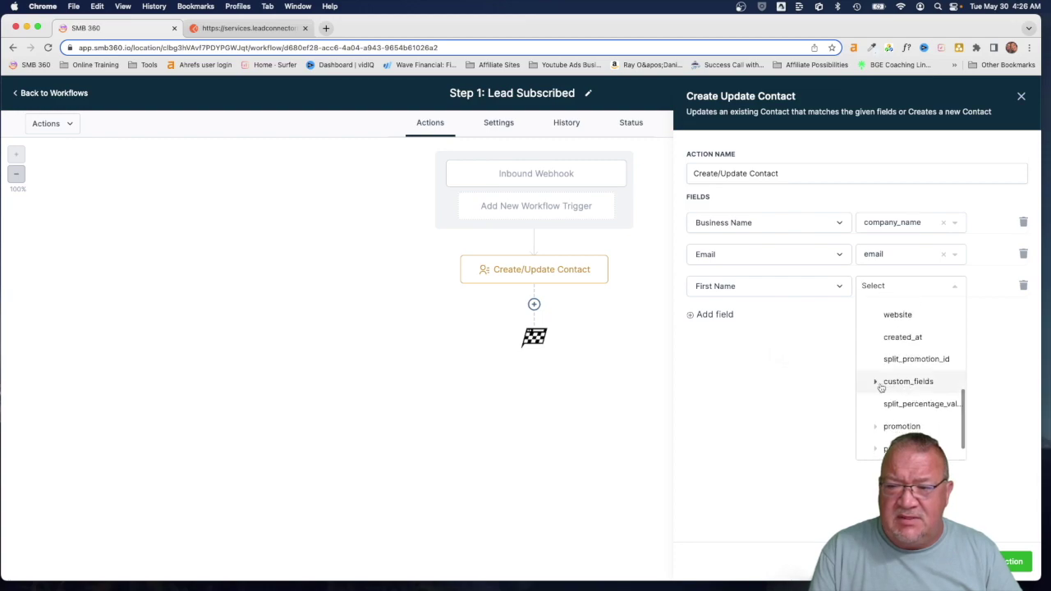
click(877, 381)
click(905, 404)
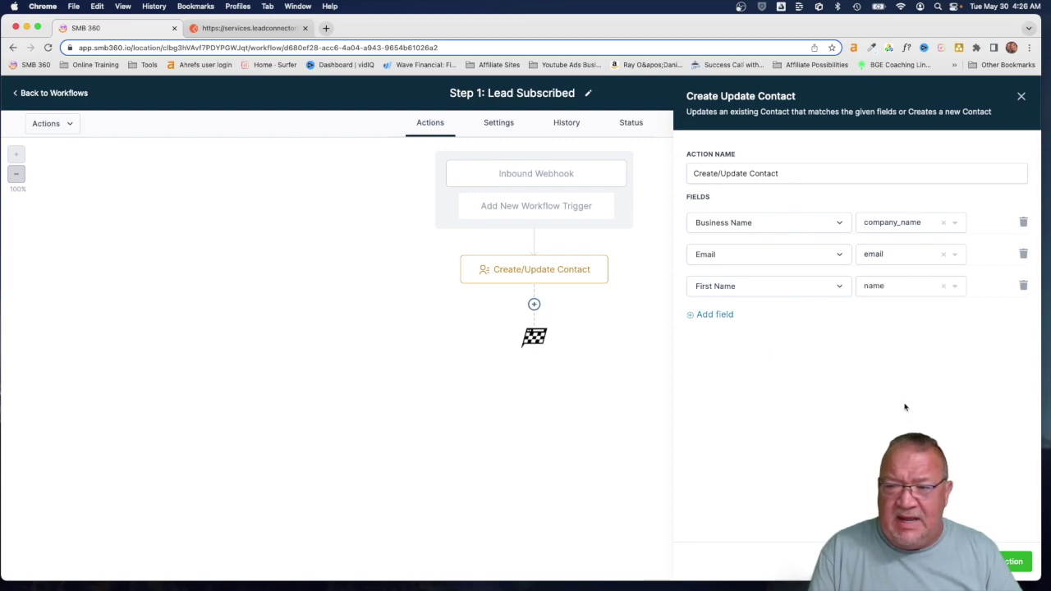
Map Phone to the payload's phone_number value.
click(713, 314)
click(725, 320)
scroll(736, 427, down, 4)
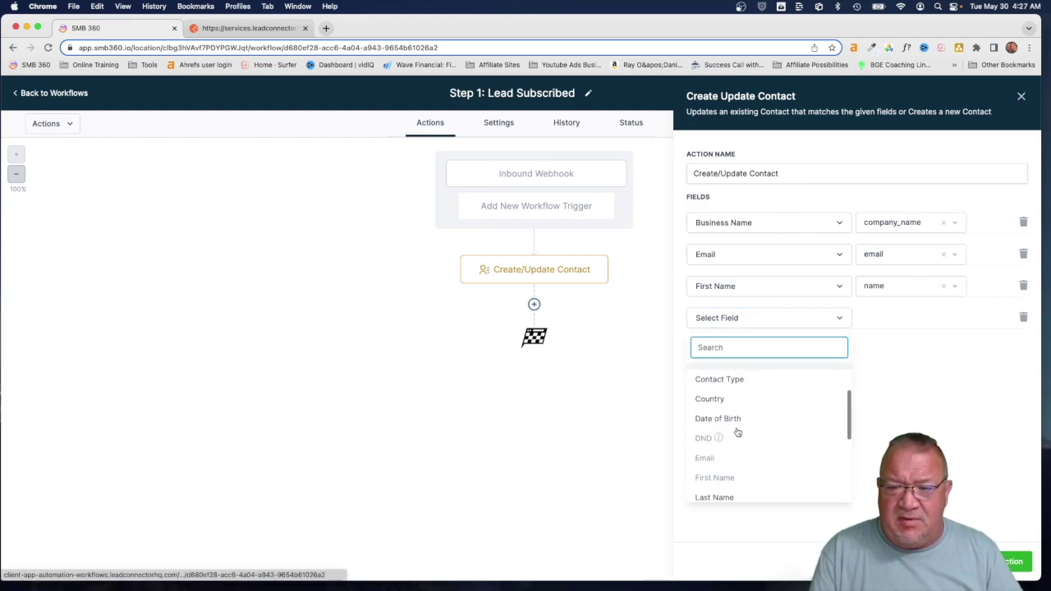
click(727, 438)
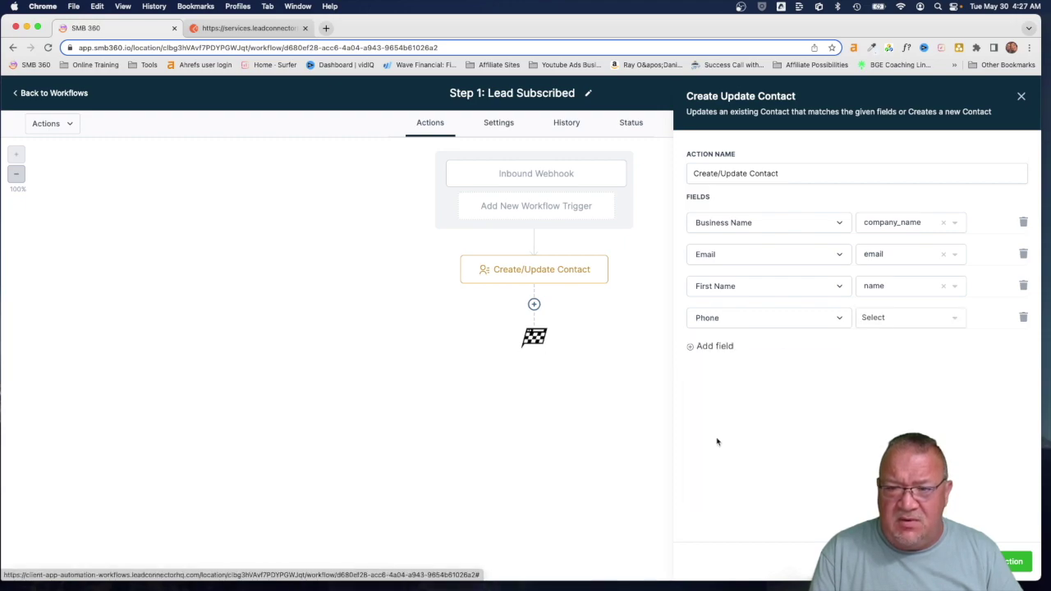
click(874, 323)
click(882, 364)
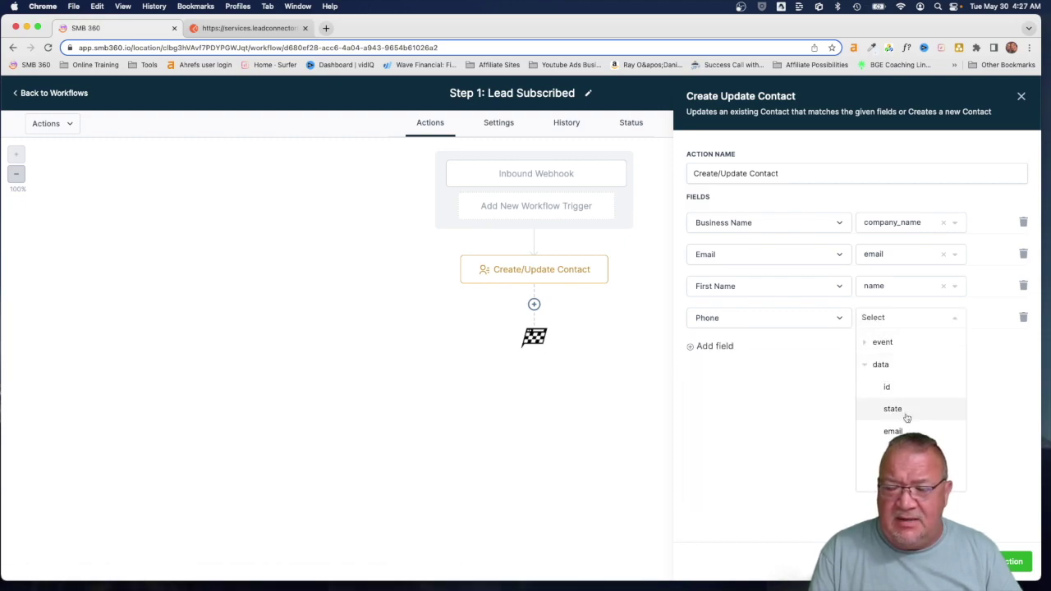
scroll(906, 416, down, 4)
scroll(907, 418, down, 2)
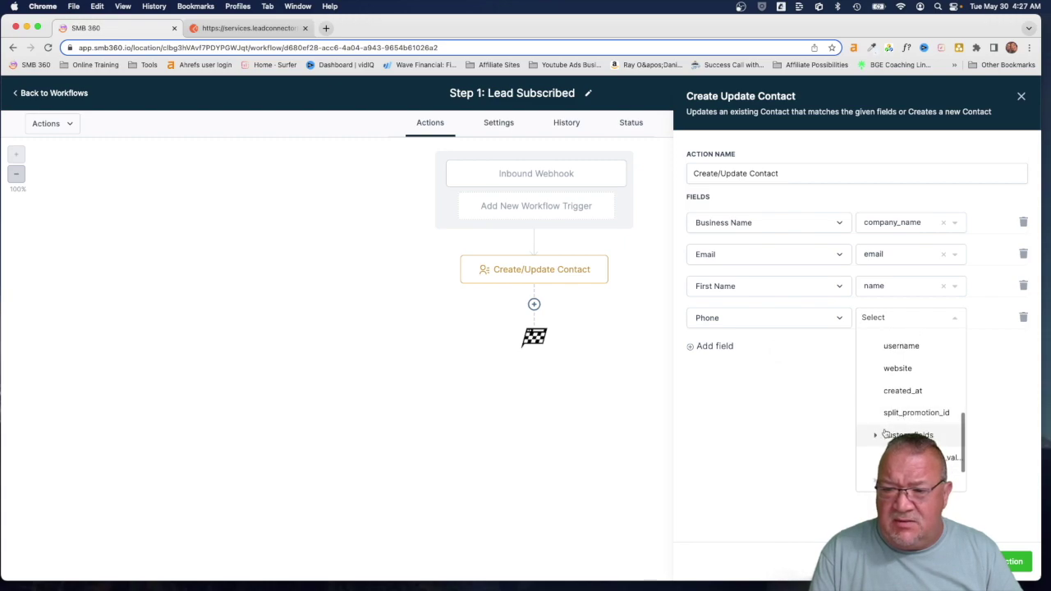
scroll(912, 427, down, 3)
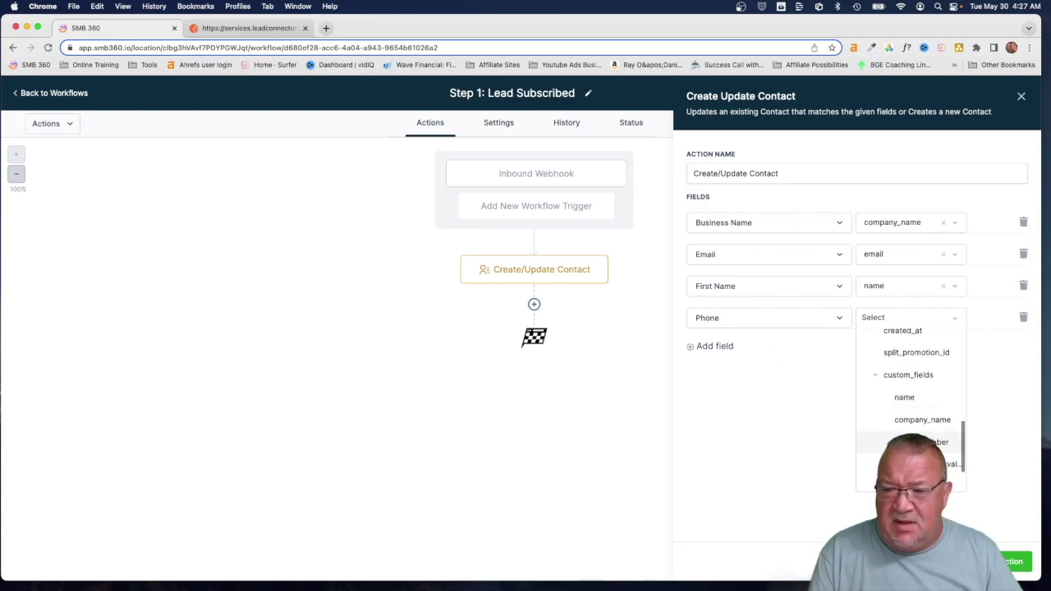
click(904, 444)
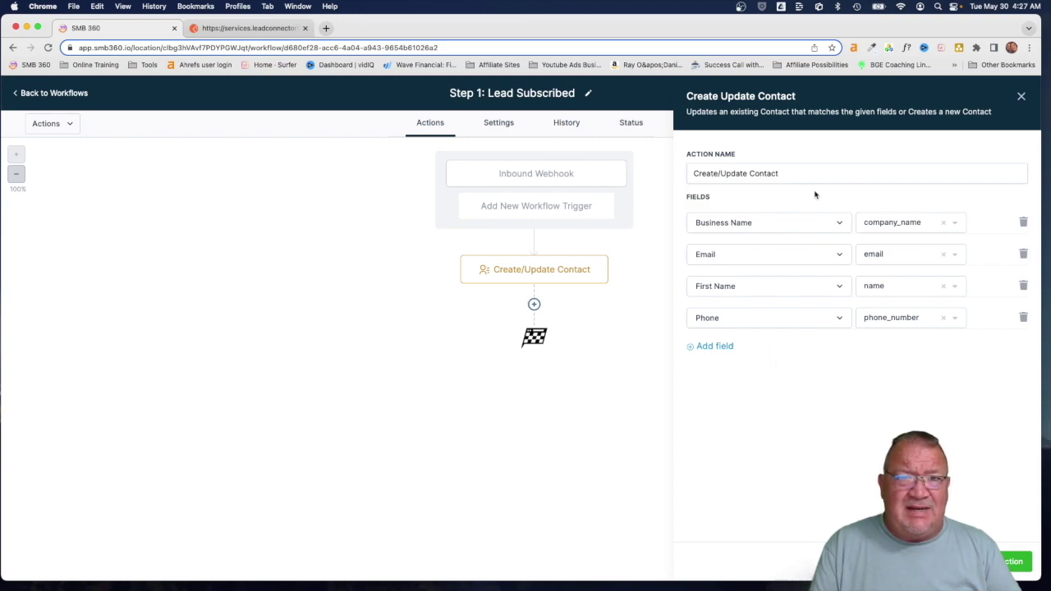
Remove the empty fifth field row and close the Create/Update Contact settings.
click(723, 346)
click(726, 351)
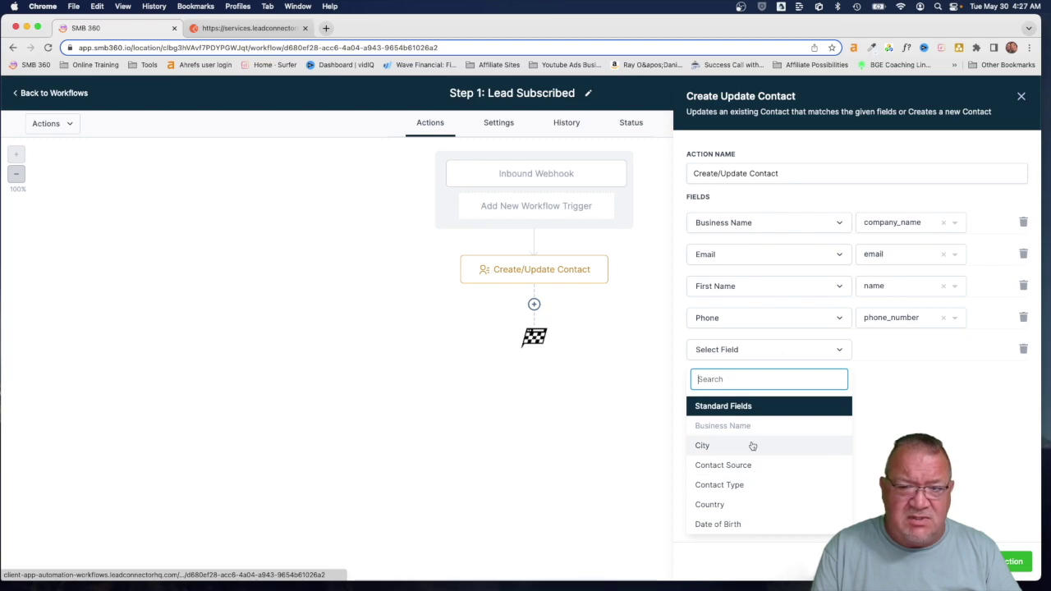
click(874, 399)
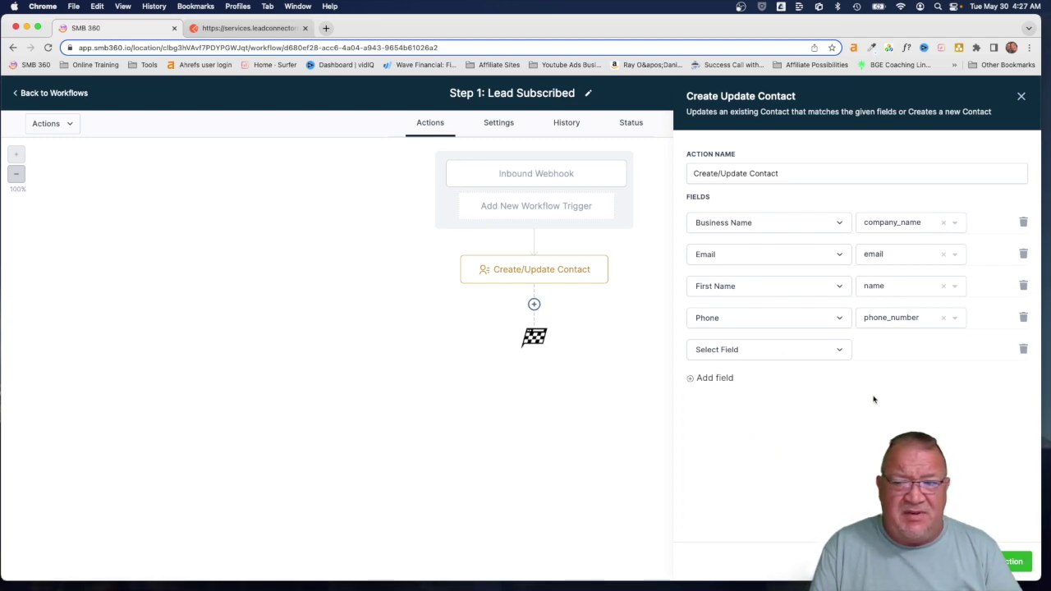
click(1023, 349)
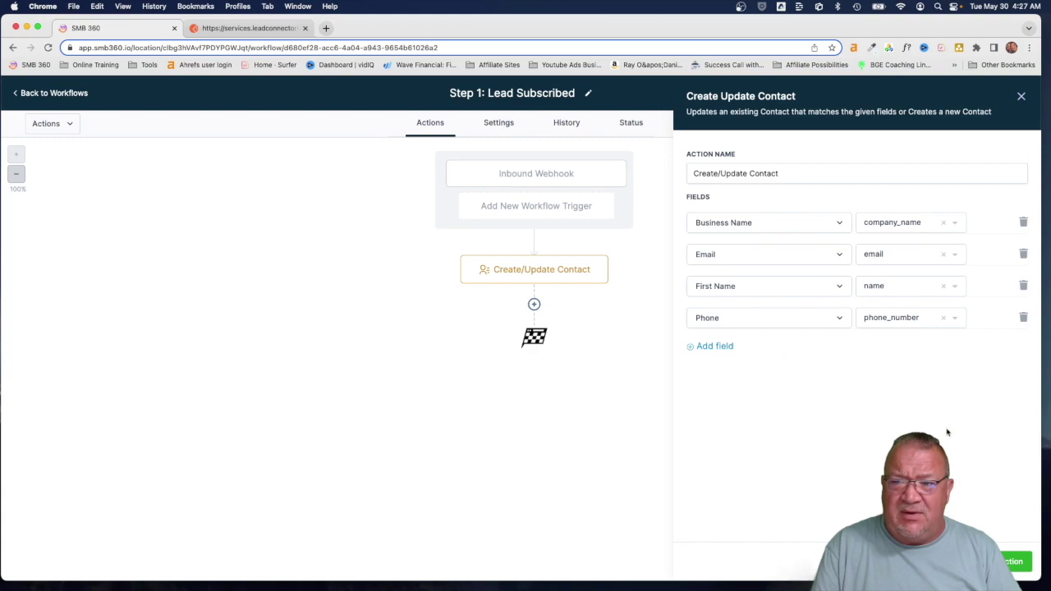
click(1015, 561)
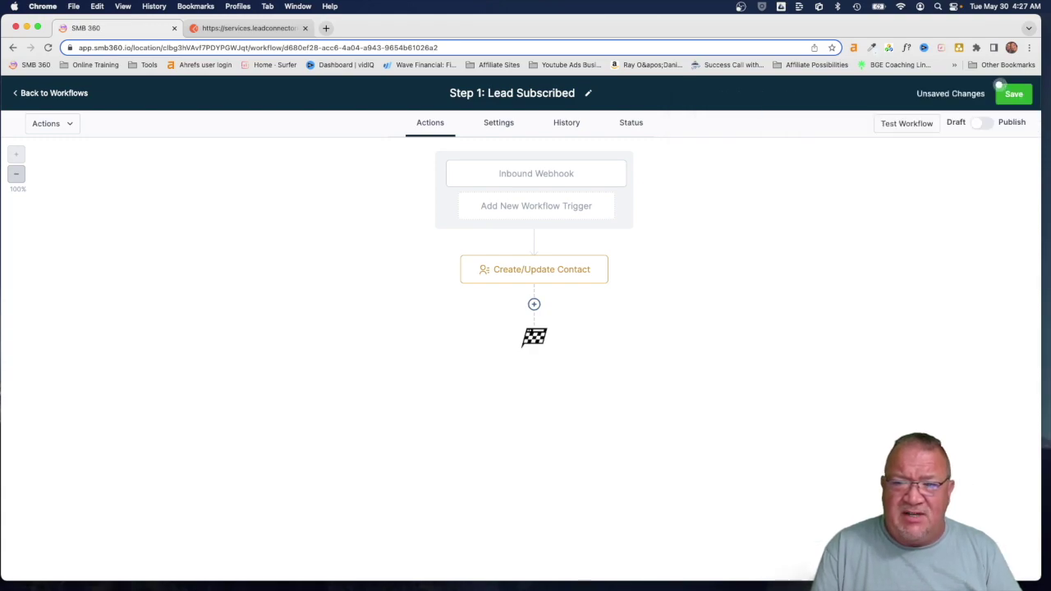
Save the Step 1: Lead Subscribed workflow and copy its inbound webhook URL.
click(1016, 103)
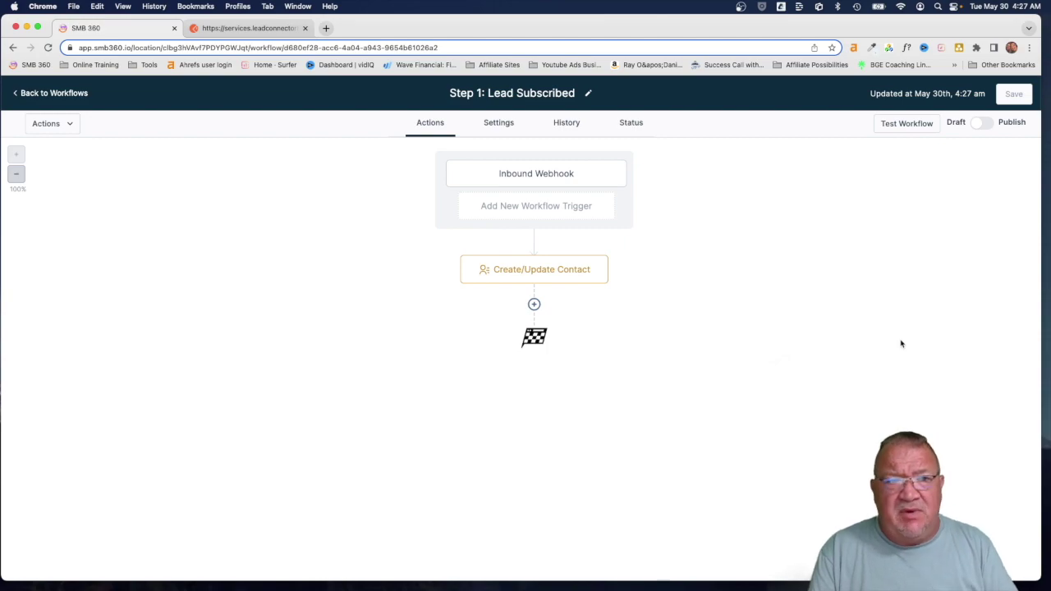
click(533, 175)
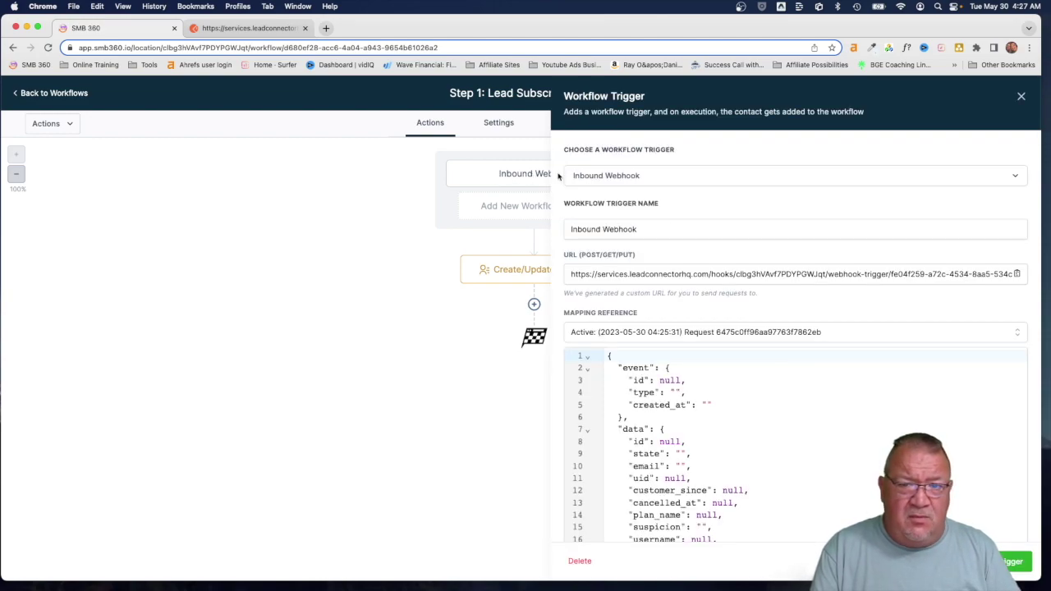
click(1017, 273)
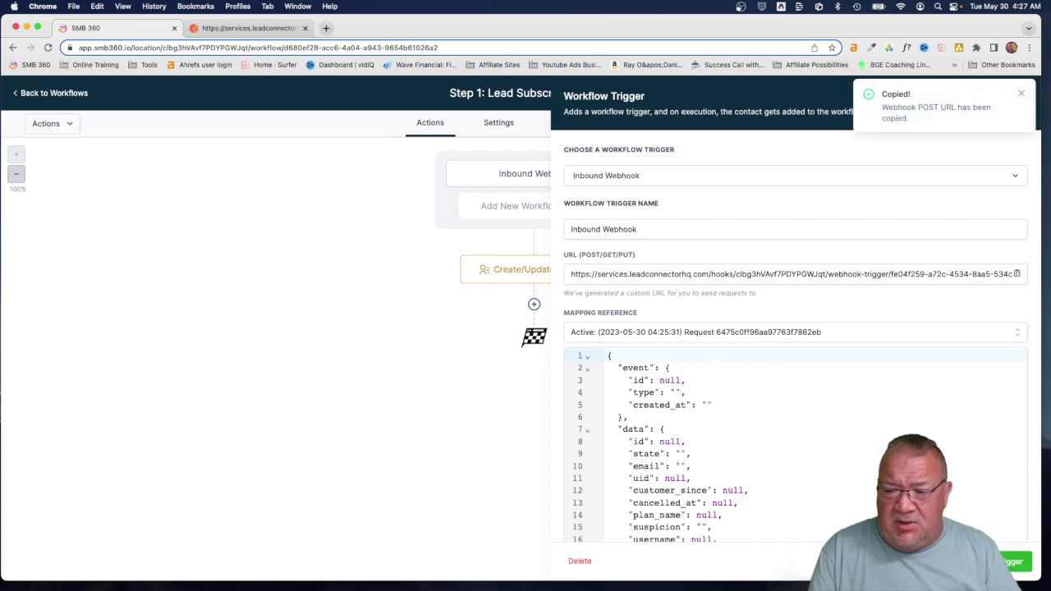
key(Escape)
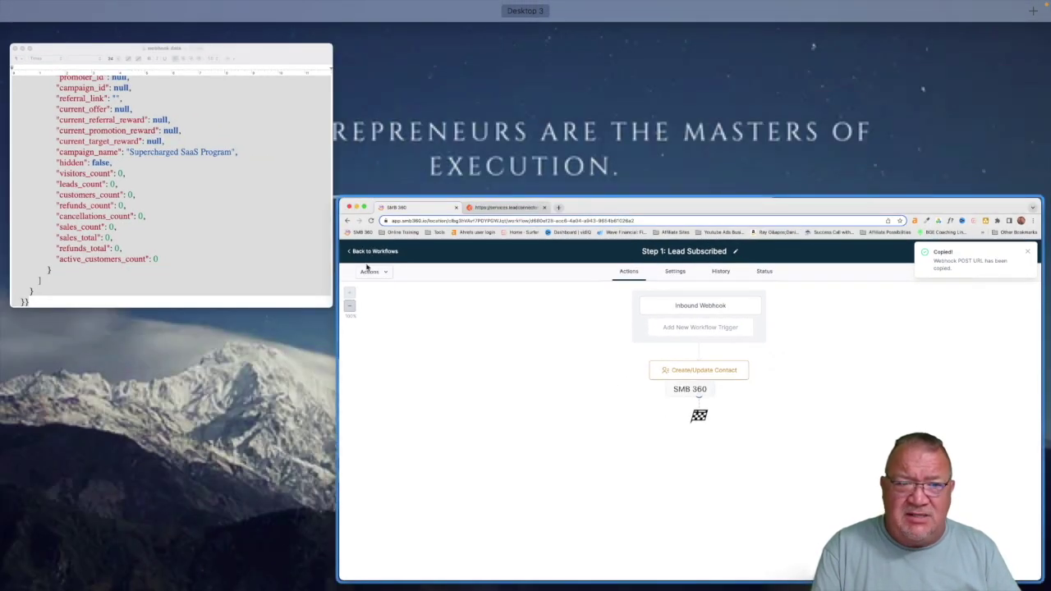
Paste the webhook URL after 'Step 1: lead_subscribed on –' in the notes, followed by a blank line.
click(289, 243)
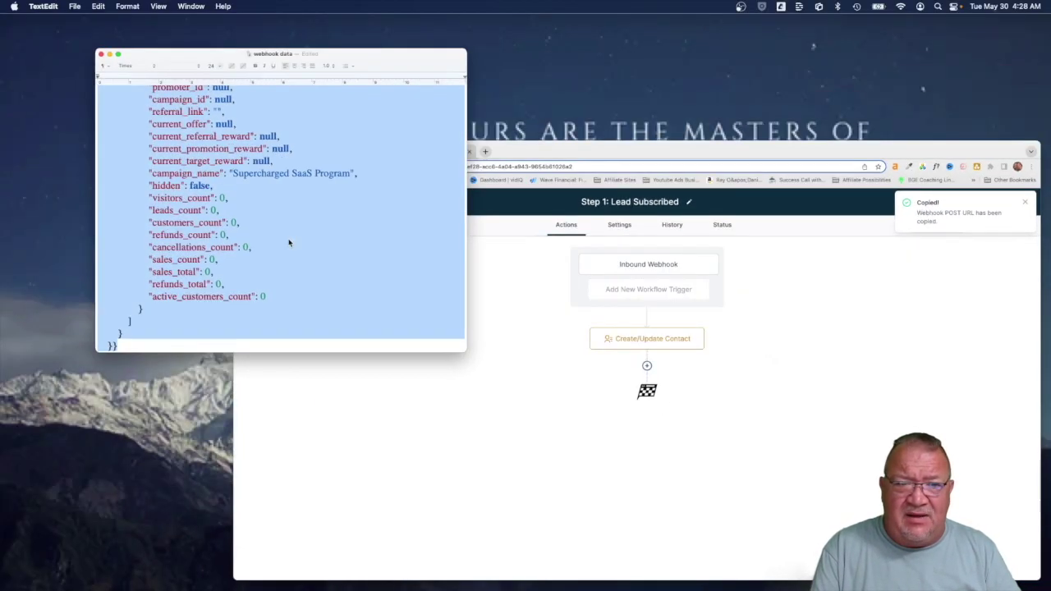
scroll(506, 335, up, 20)
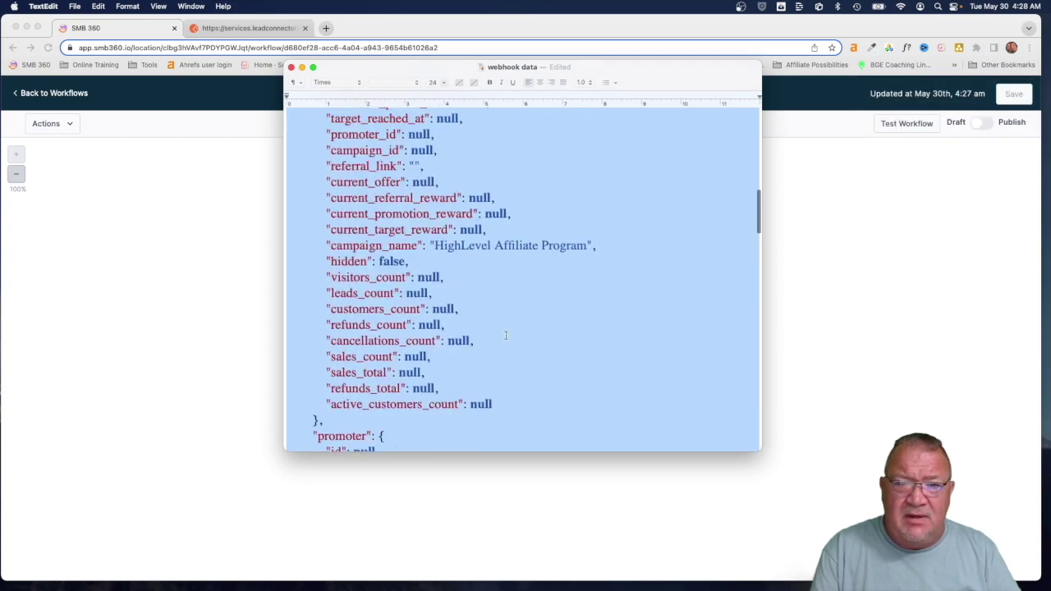
click(512, 207)
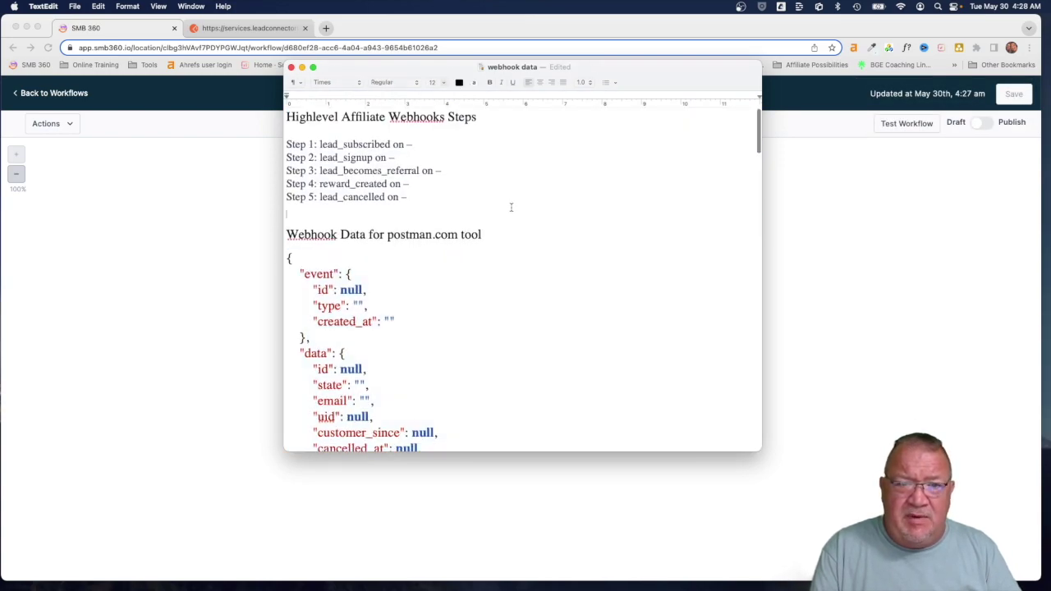
click(429, 144)
key(super+v)
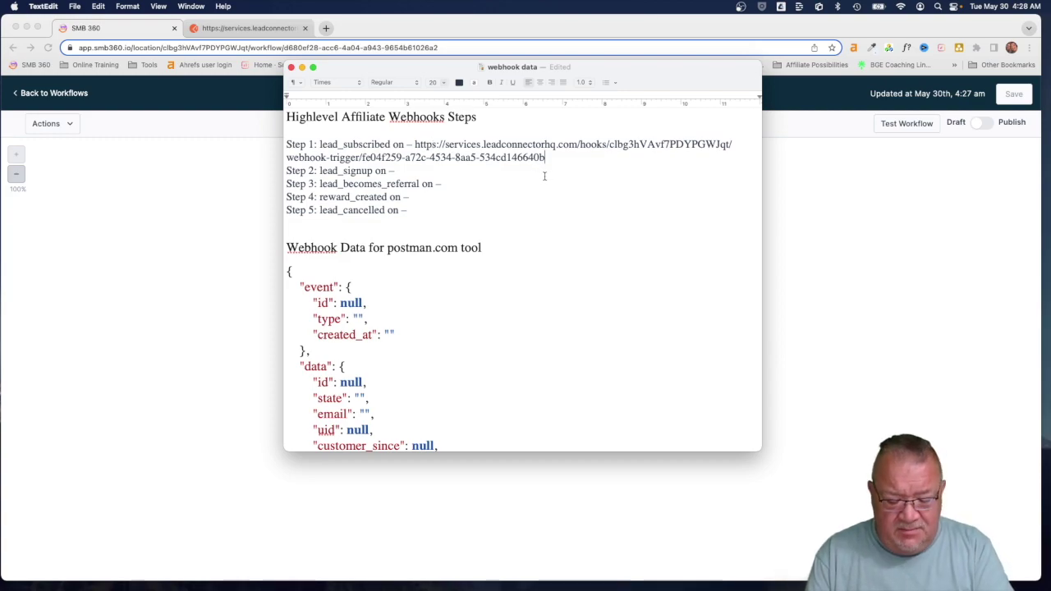
key(Return)
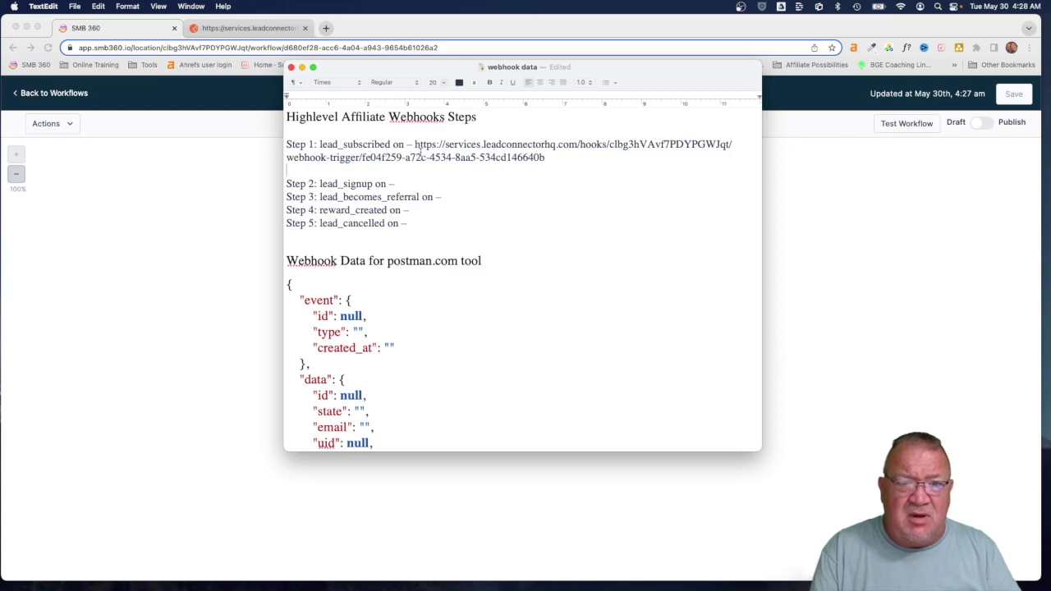
drag(414, 145, 553, 161)
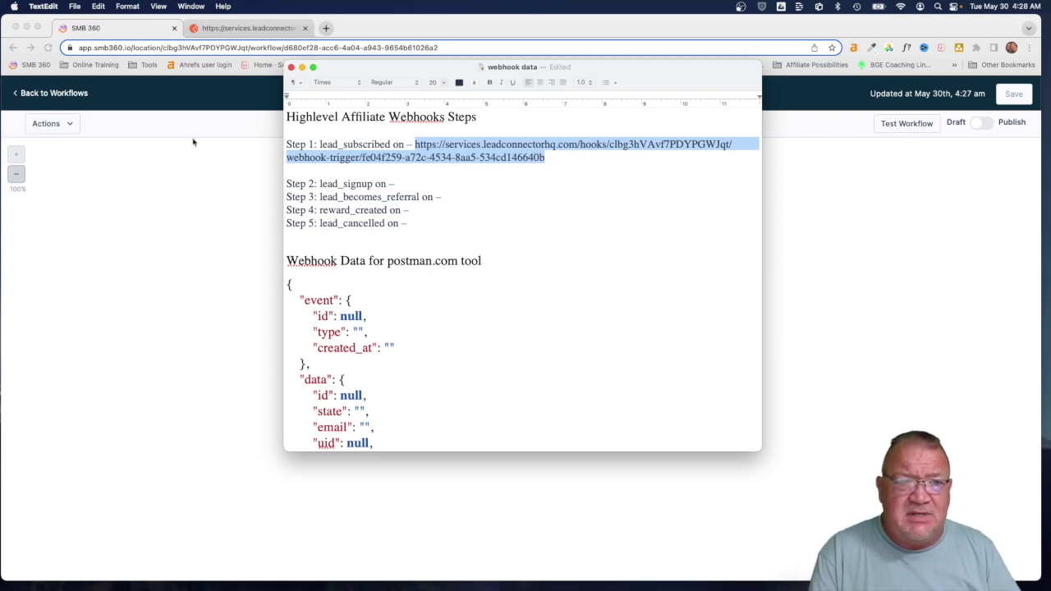
click(167, 155)
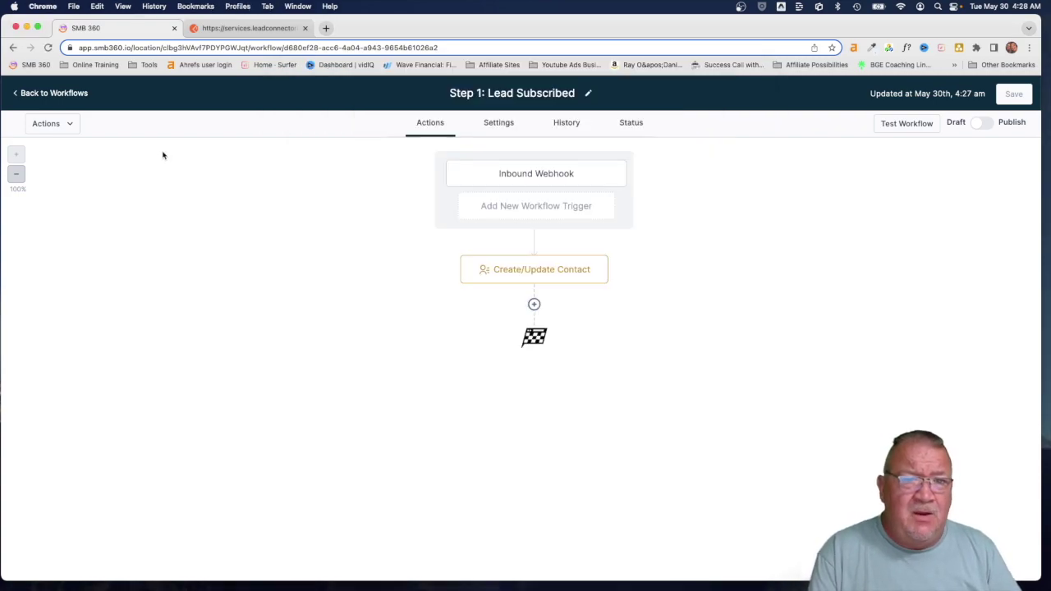
Create a new workflow from scratch named 'Step 2: Lead Signup'.
click(49, 95)
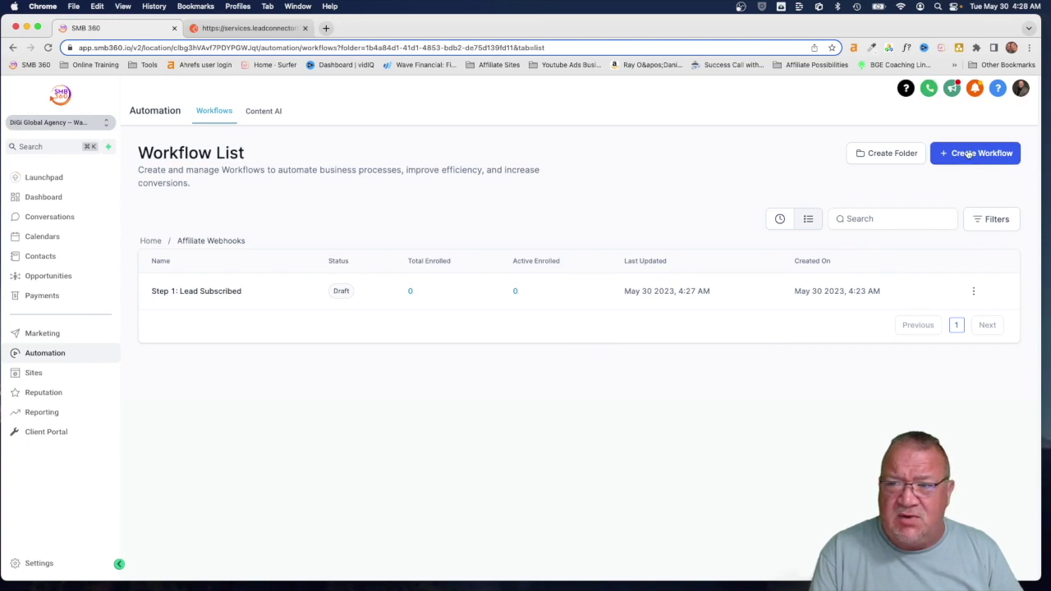
click(969, 154)
click(393, 314)
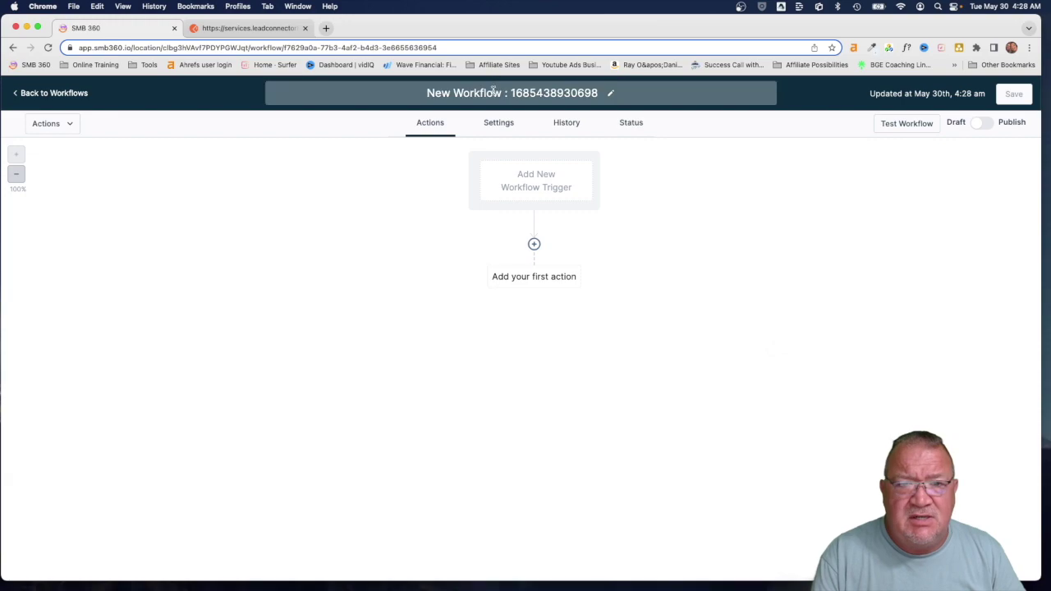
click(493, 92)
drag(428, 92, 614, 95)
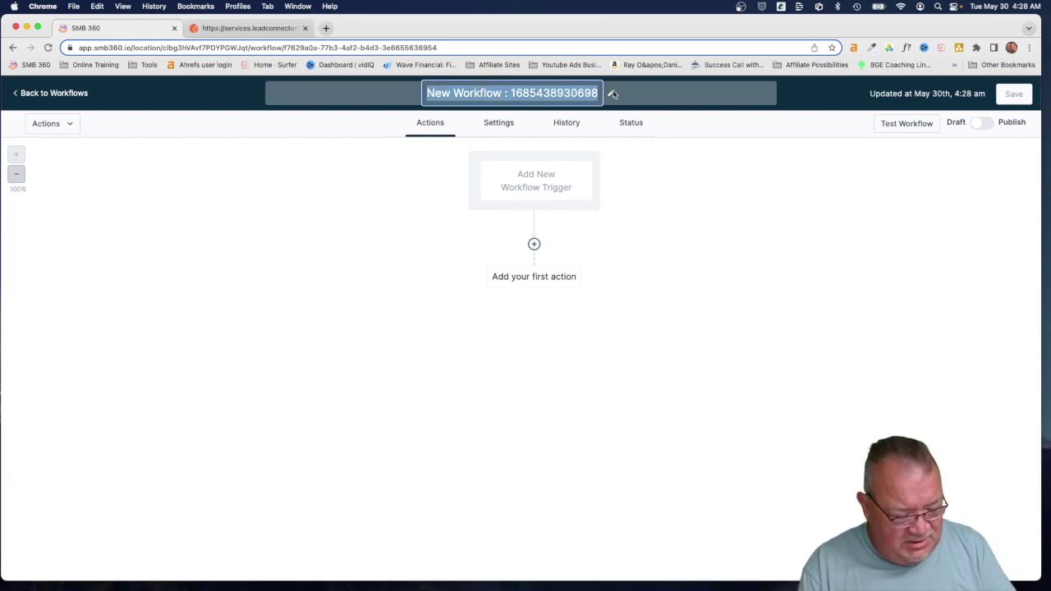
text(Step 2: )
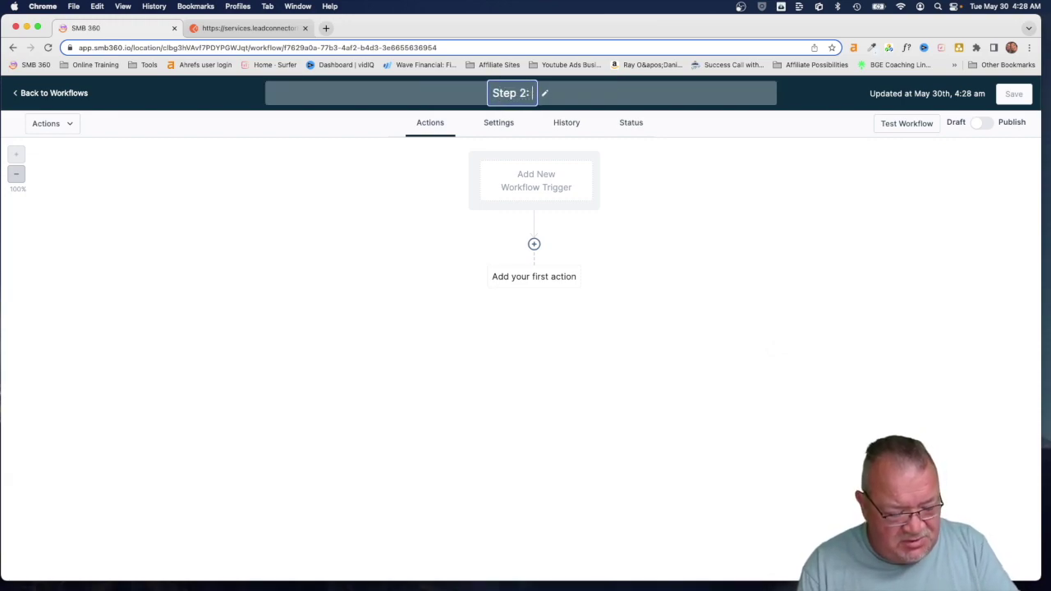
text(Lead Sig)
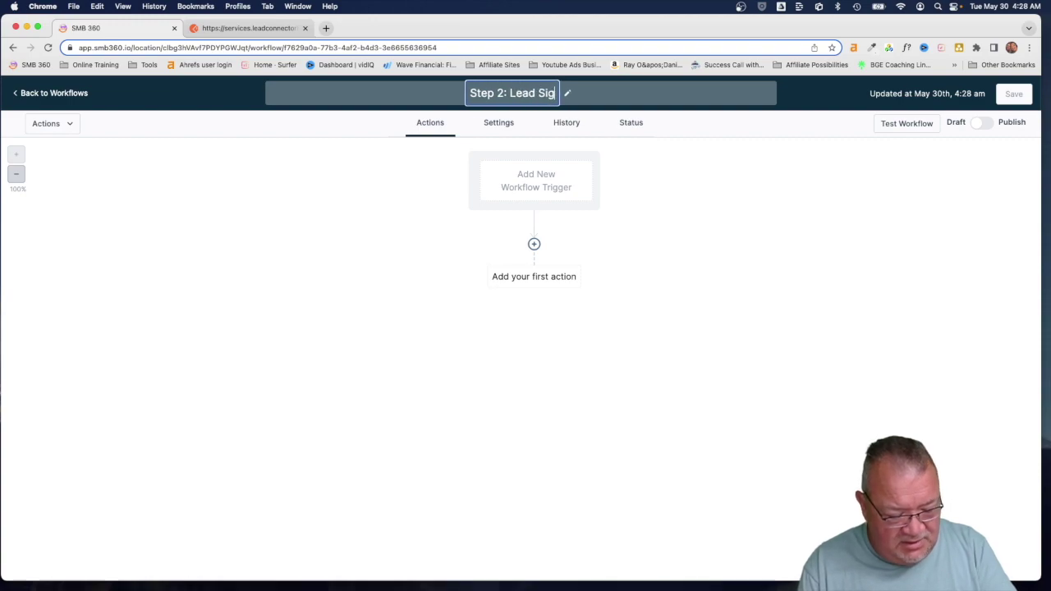
text(nup)
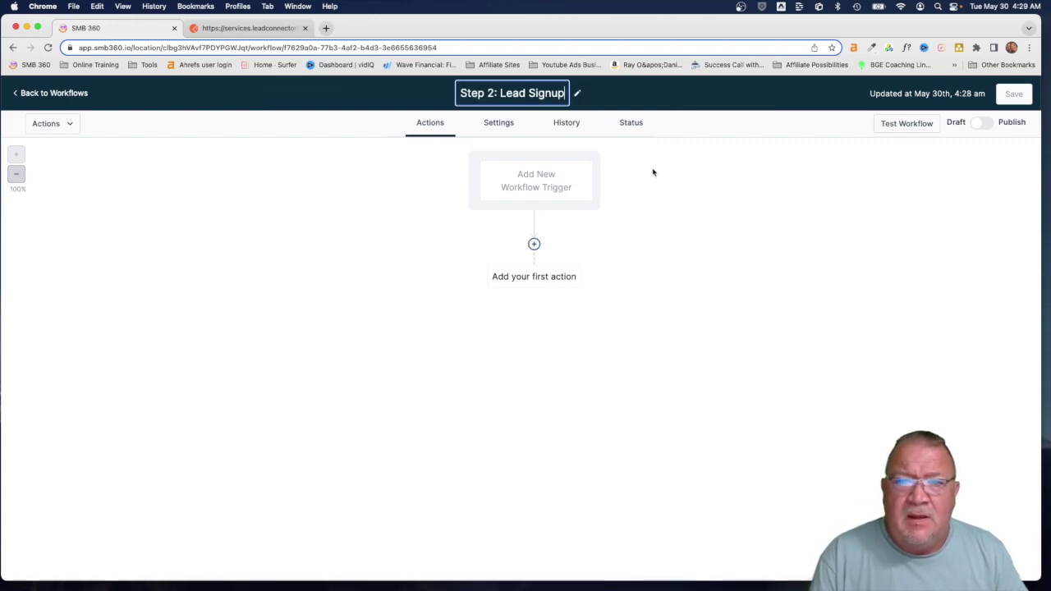
Add an Inbound Webhook trigger and copy its webhook URL.
click(551, 177)
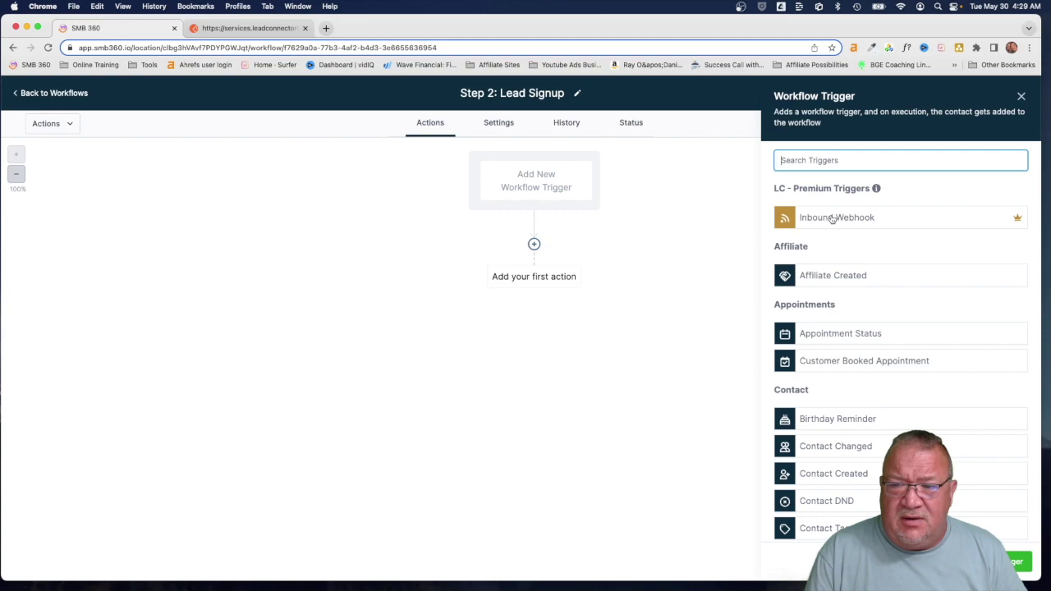
click(832, 218)
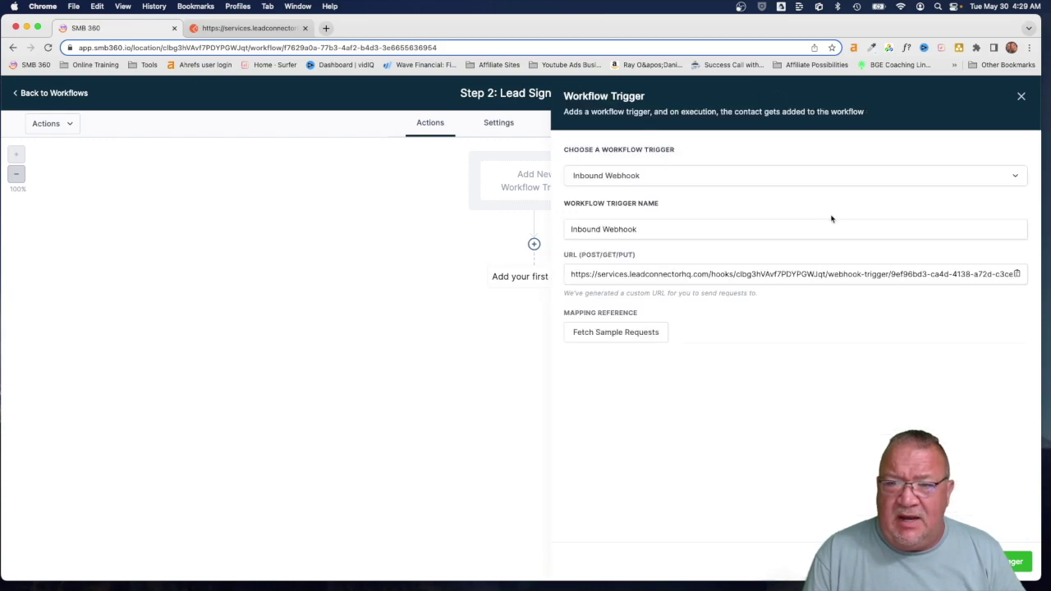
click(1016, 274)
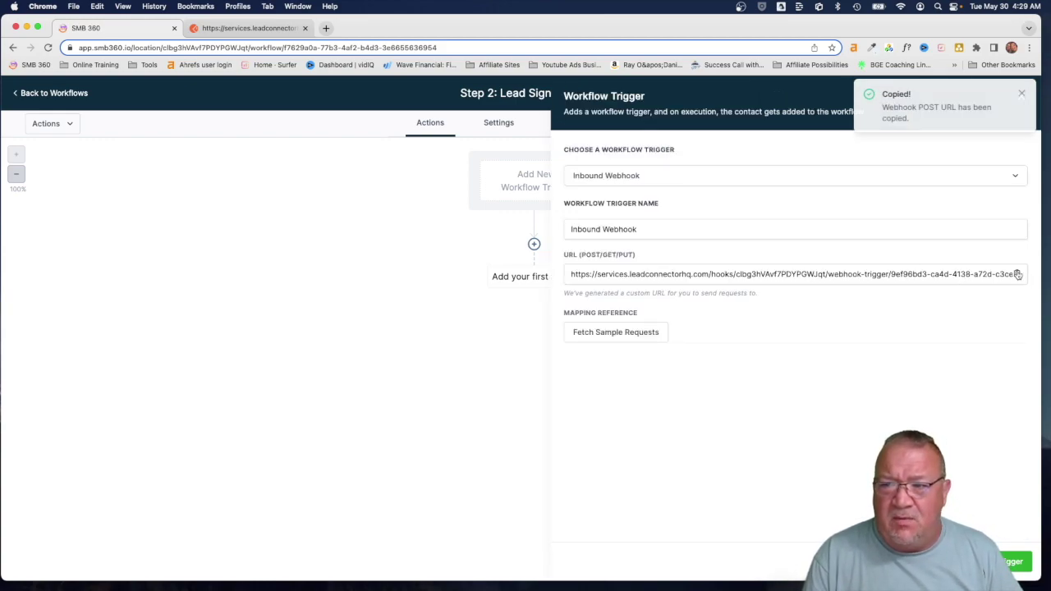
click(240, 28)
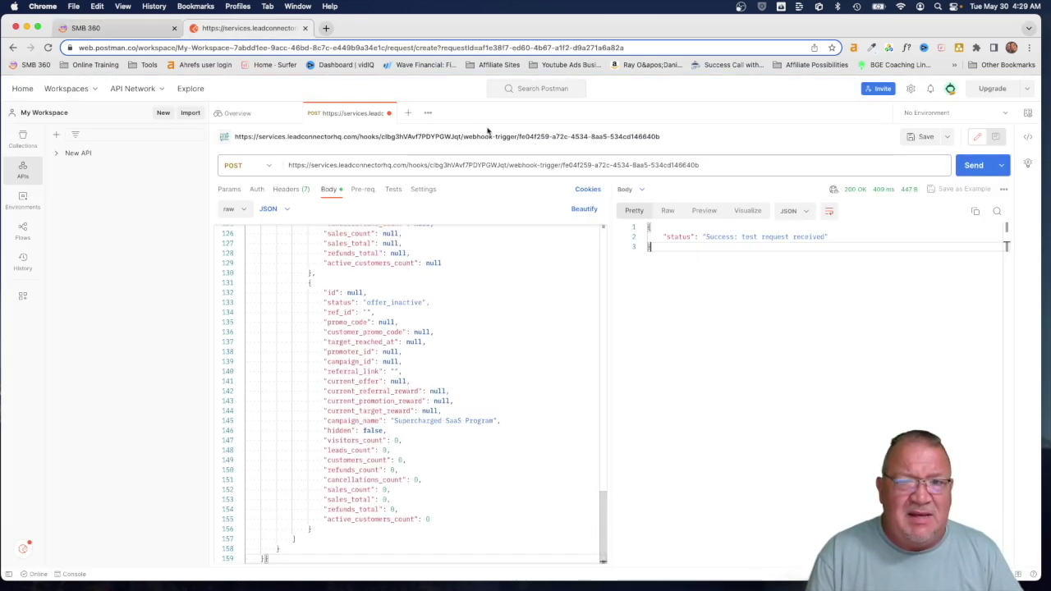
Replace Postman's request URL with the Step 2 webhook URL and send the sample payload.
drag(709, 166, 443, 139)
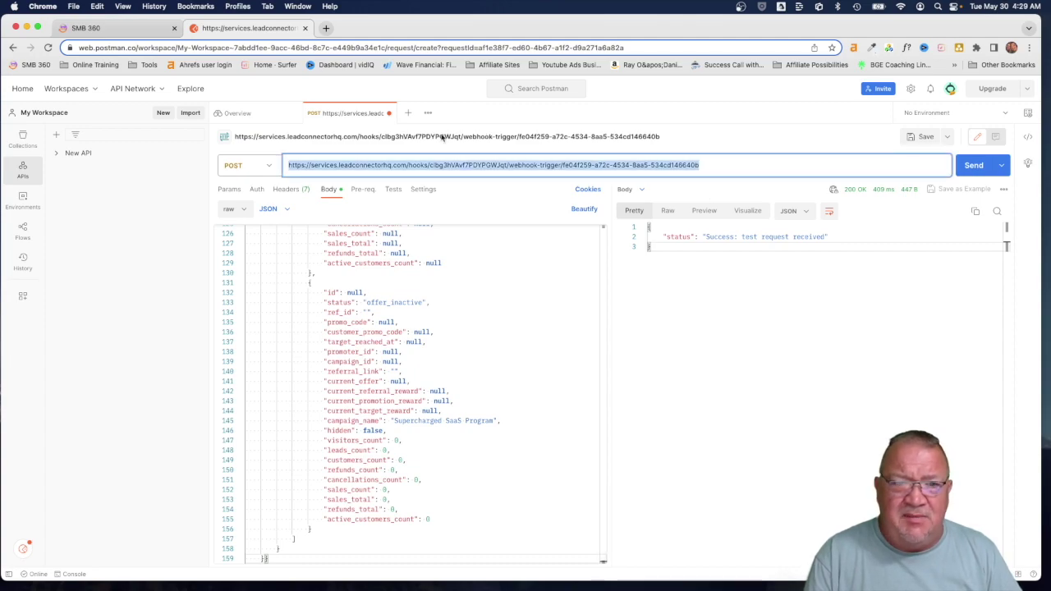
key(BackSpace)
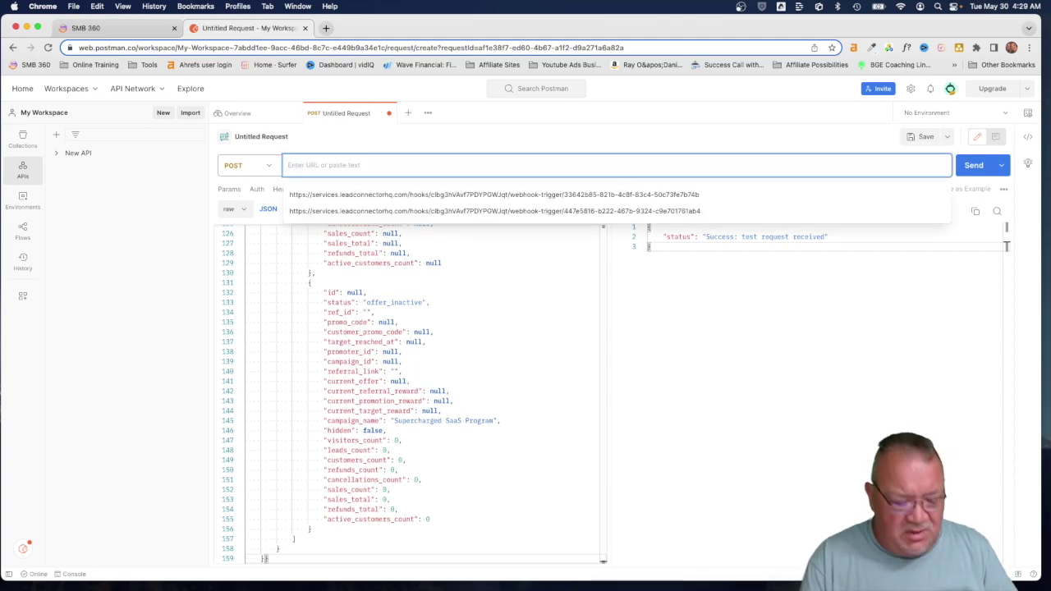
key(super+v)
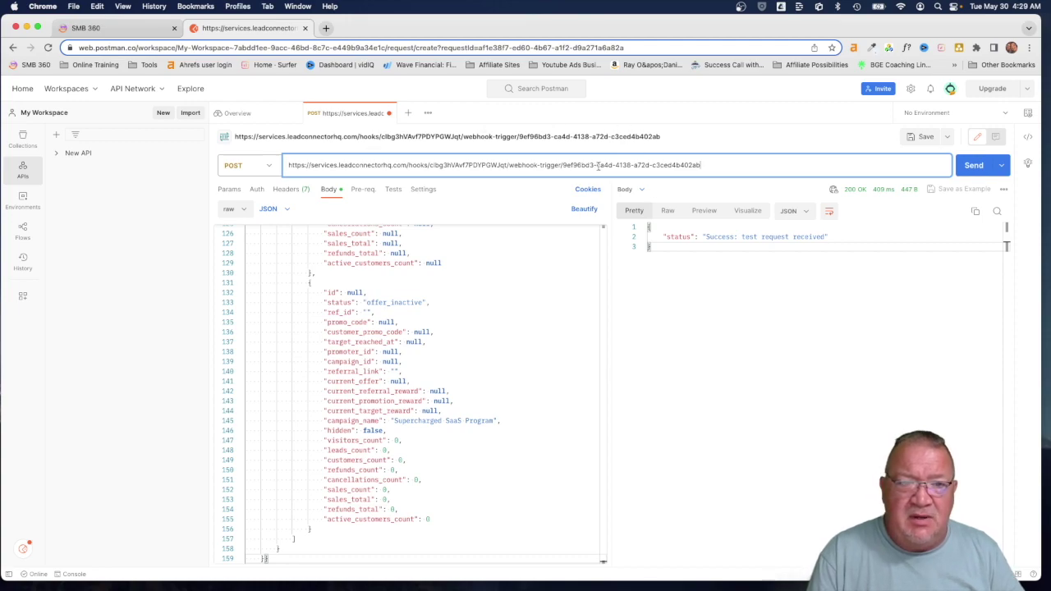
click(973, 166)
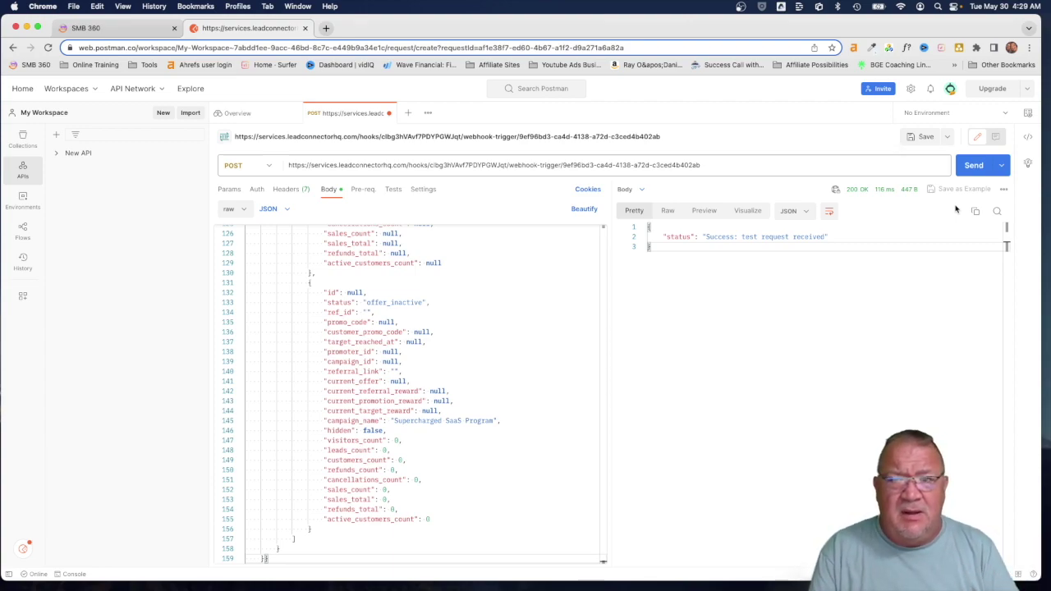
click(115, 30)
click(591, 331)
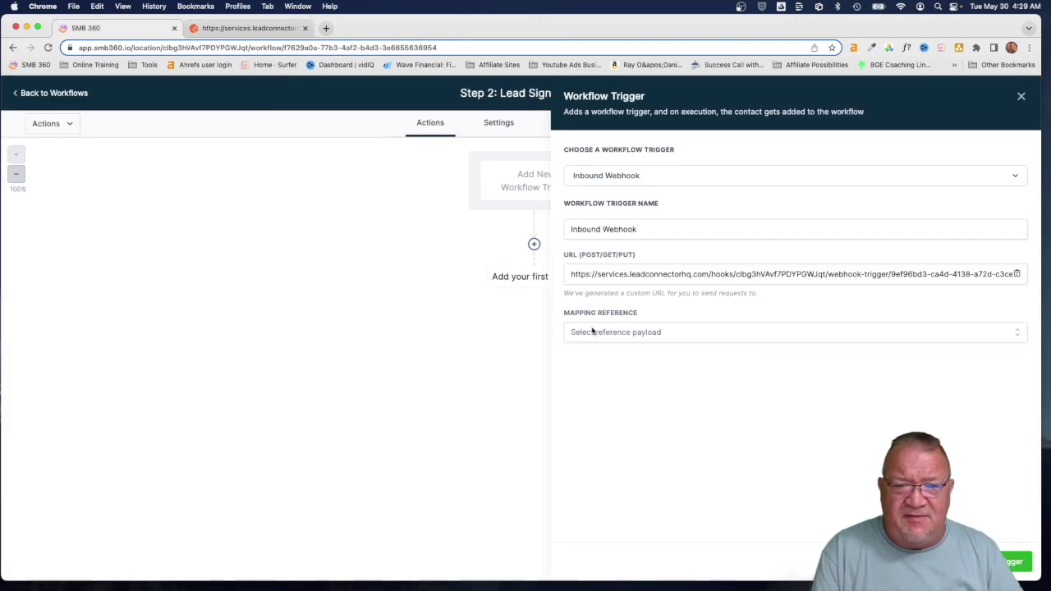
click(624, 337)
click(642, 358)
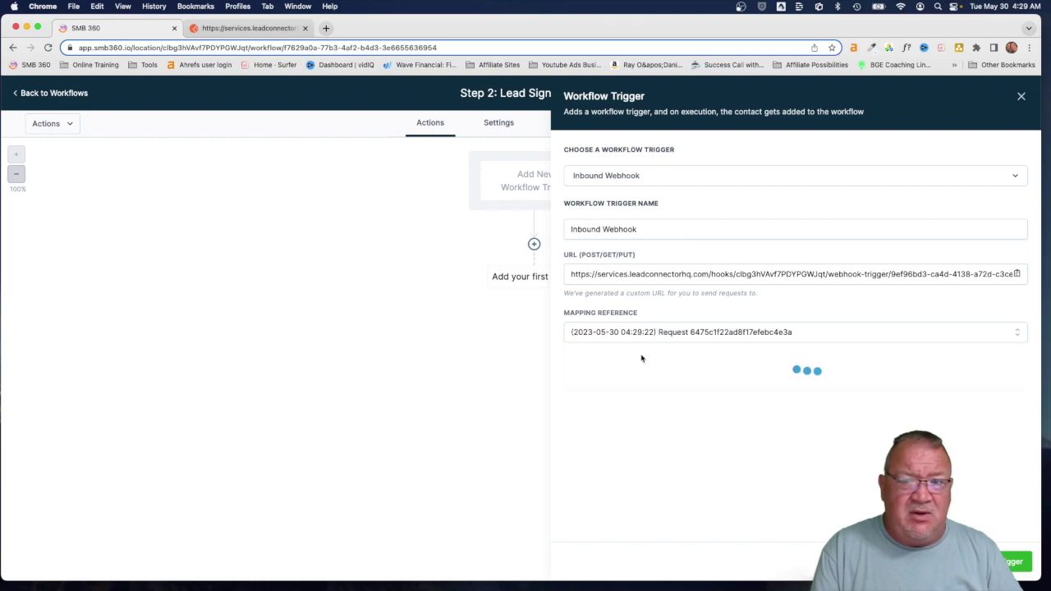